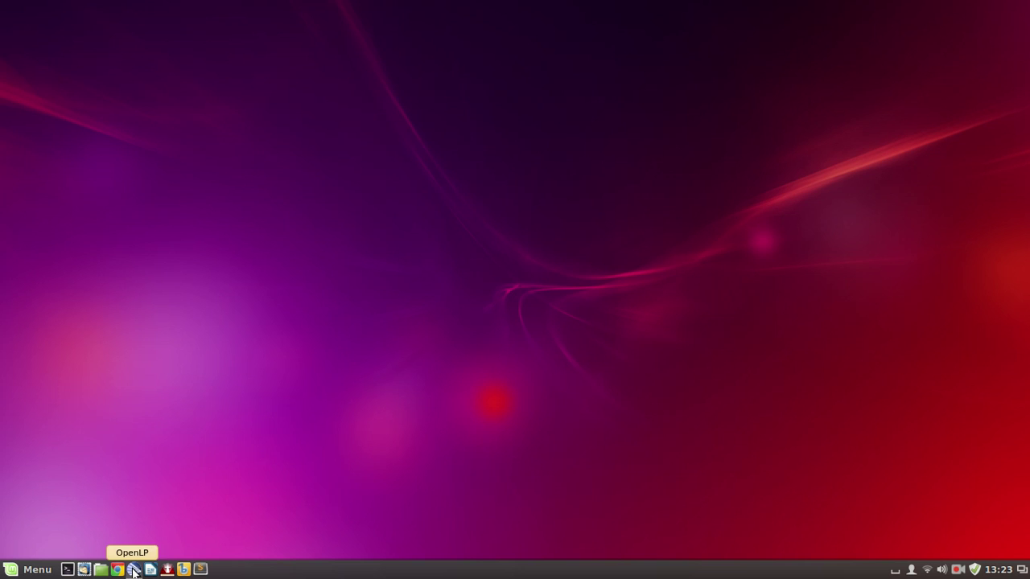
Launch OpenLP, look at the custom slides library, and return to the song library.
click(134, 570)
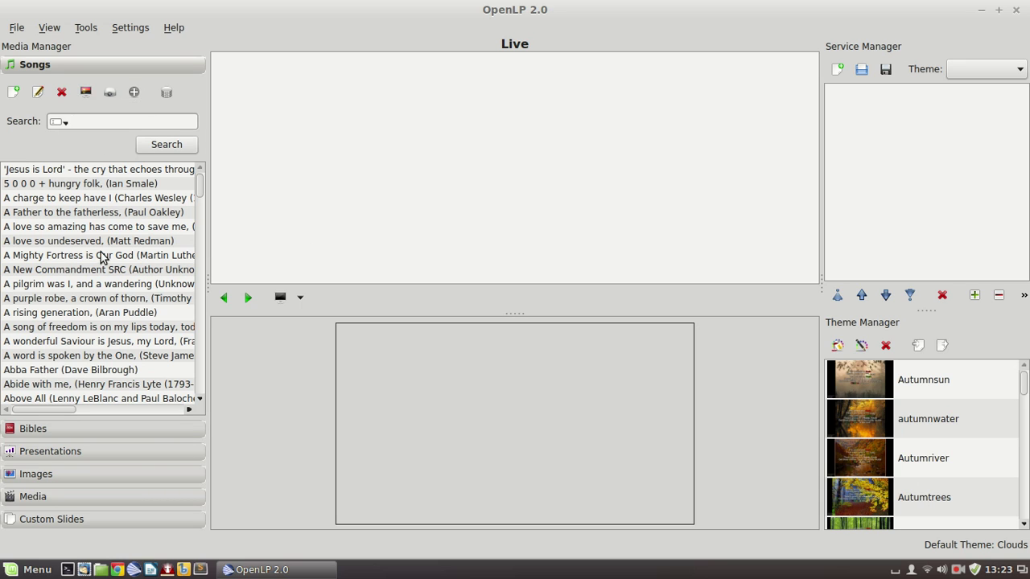
click(88, 520)
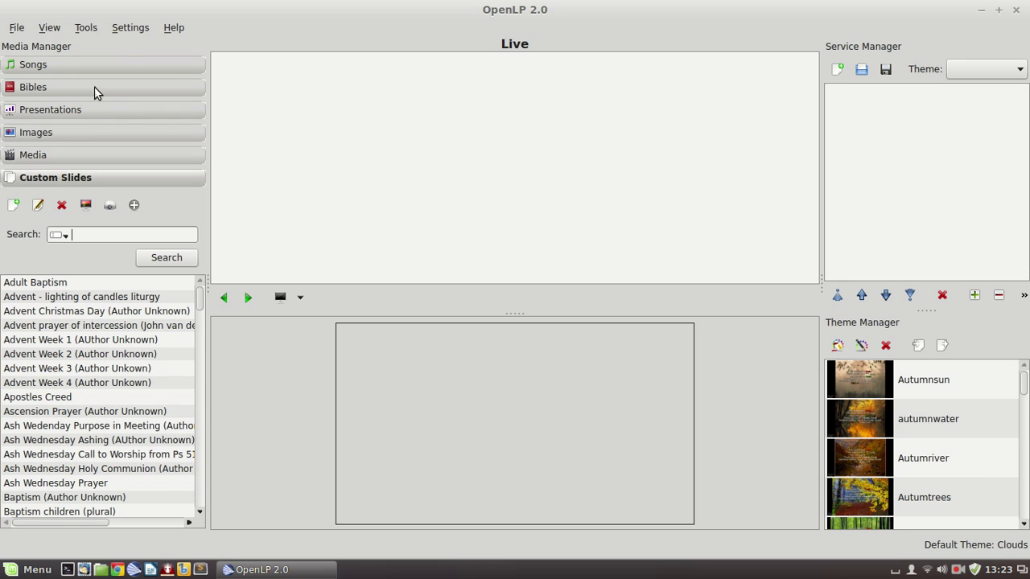
click(75, 68)
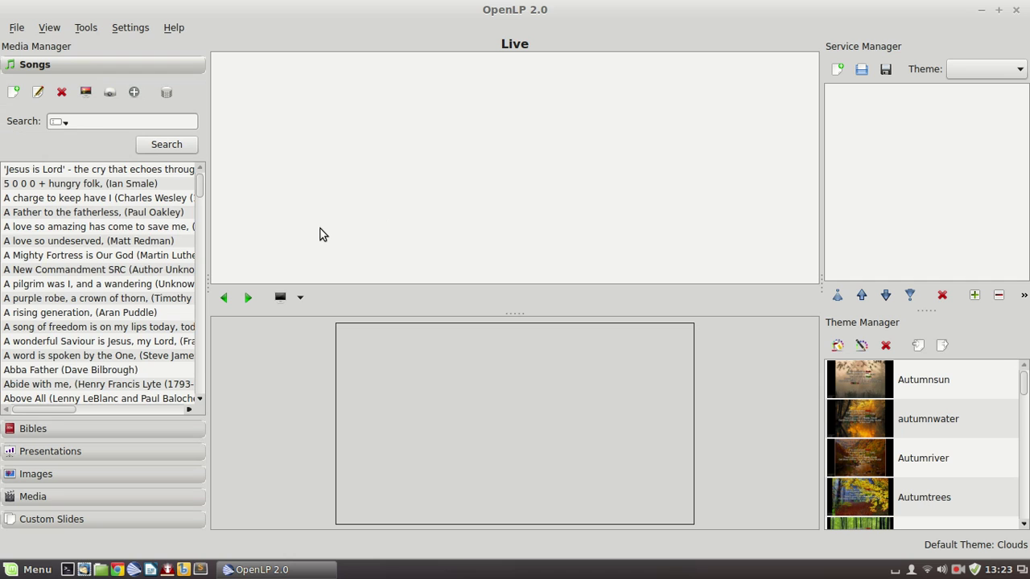
Find the song "All heav'n declares" in the song library and open it for editing.
scroll(127, 281, down, 5)
scroll(127, 291, down, 3)
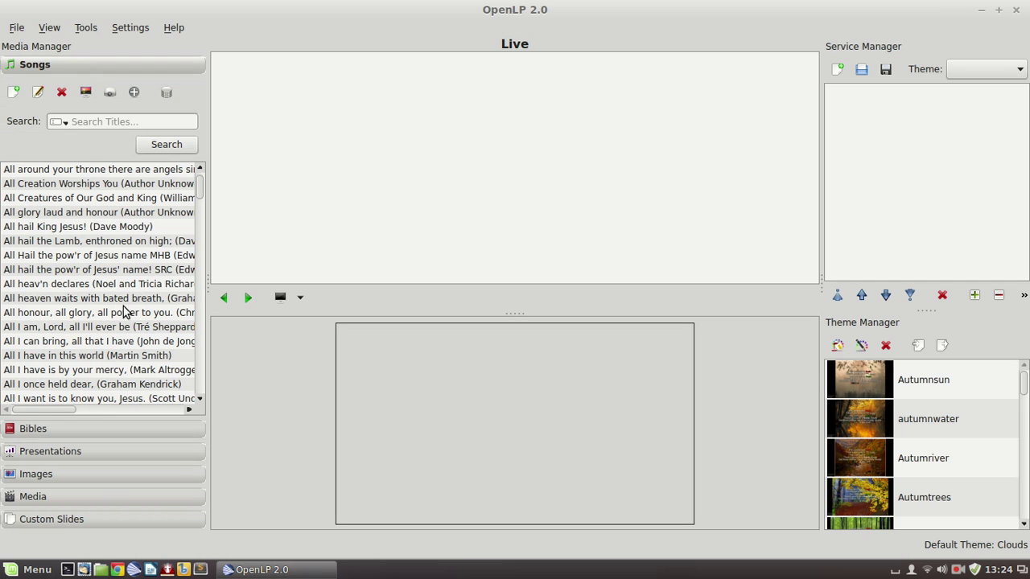
click(99, 286)
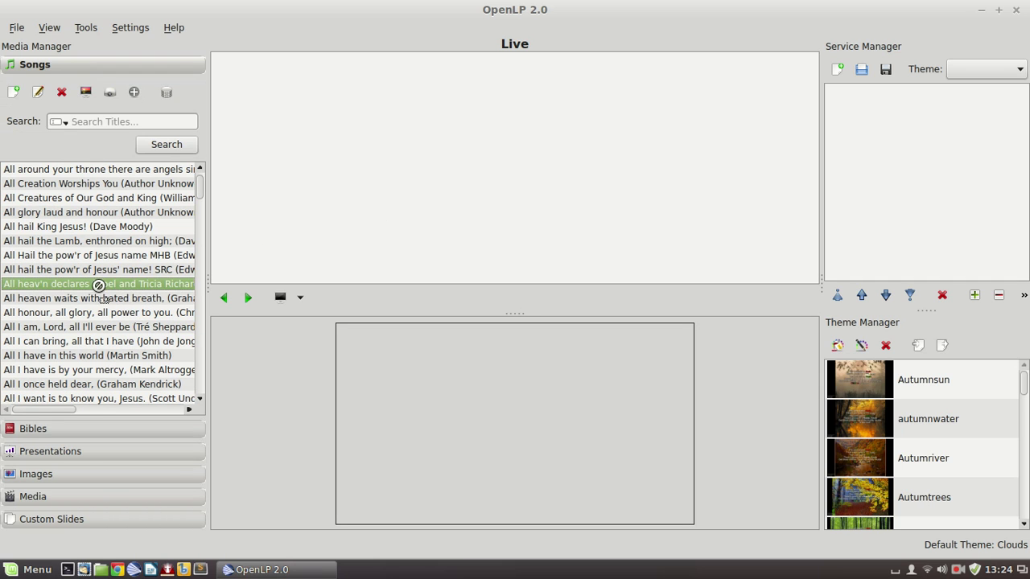
right_click(49, 282)
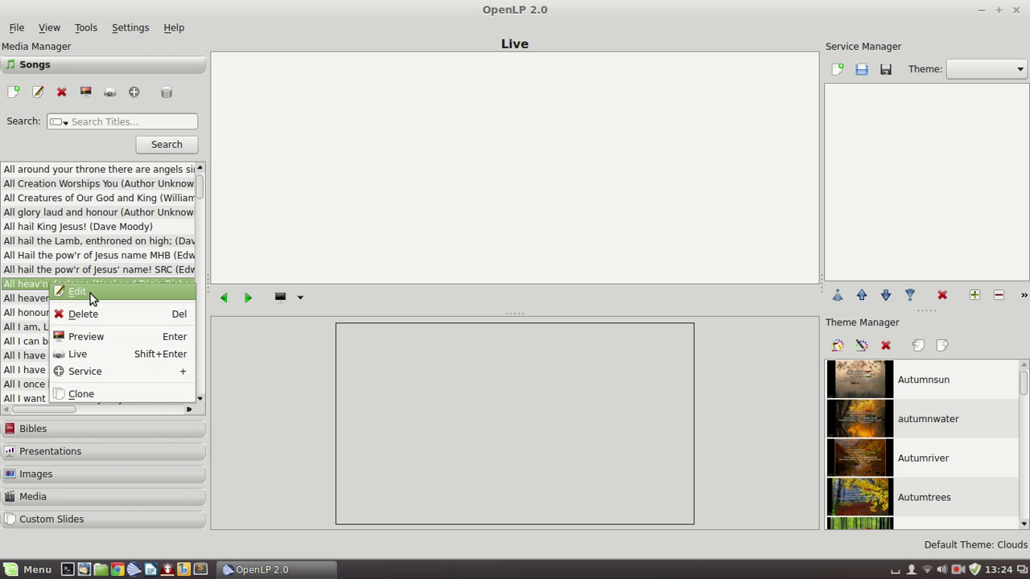
click(90, 293)
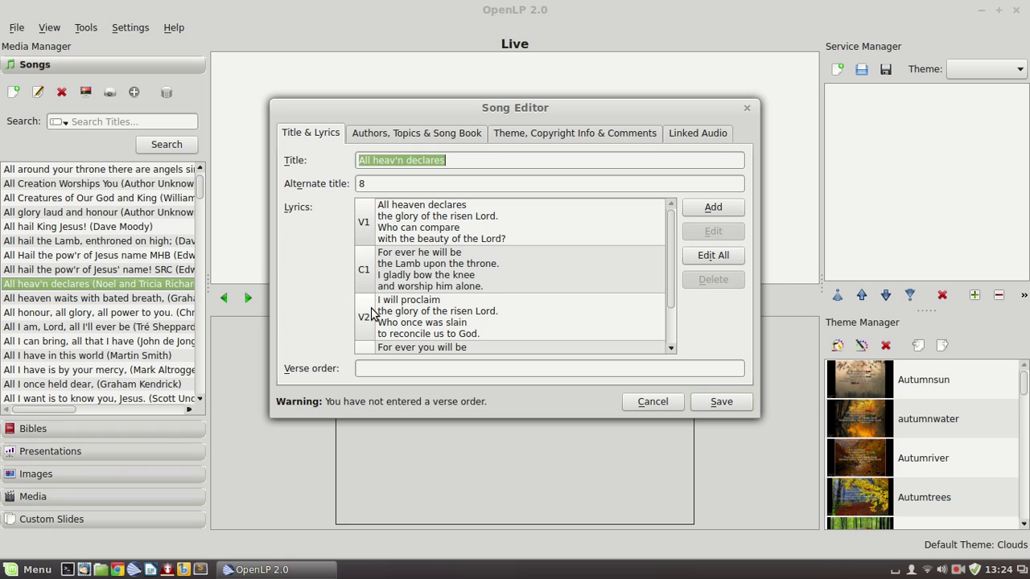
Add a new lyrics section containing "Some text" to the song as Verse 3.
scroll(475, 295, down, 2)
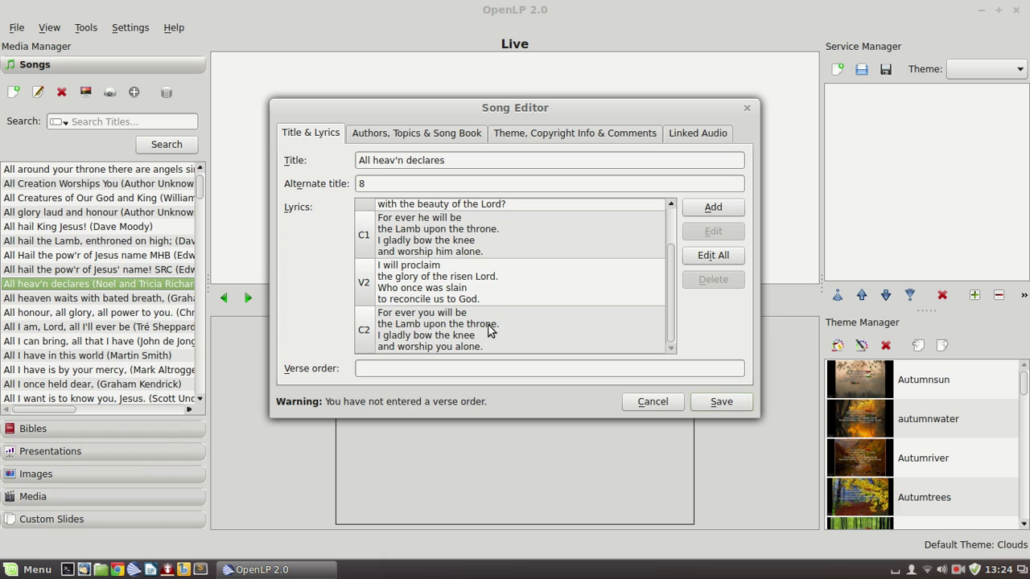
drag(673, 317, 674, 268)
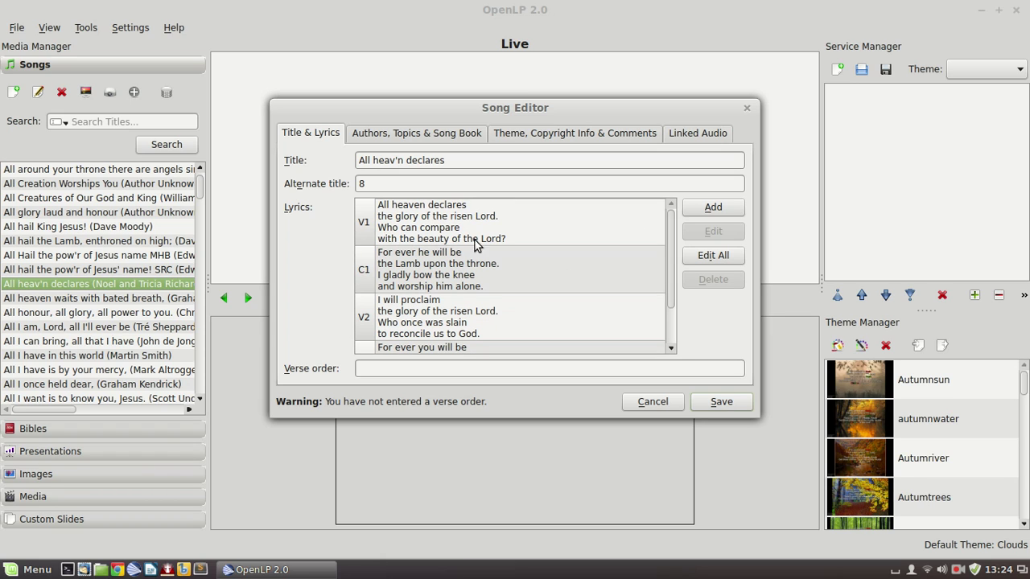
click(715, 208)
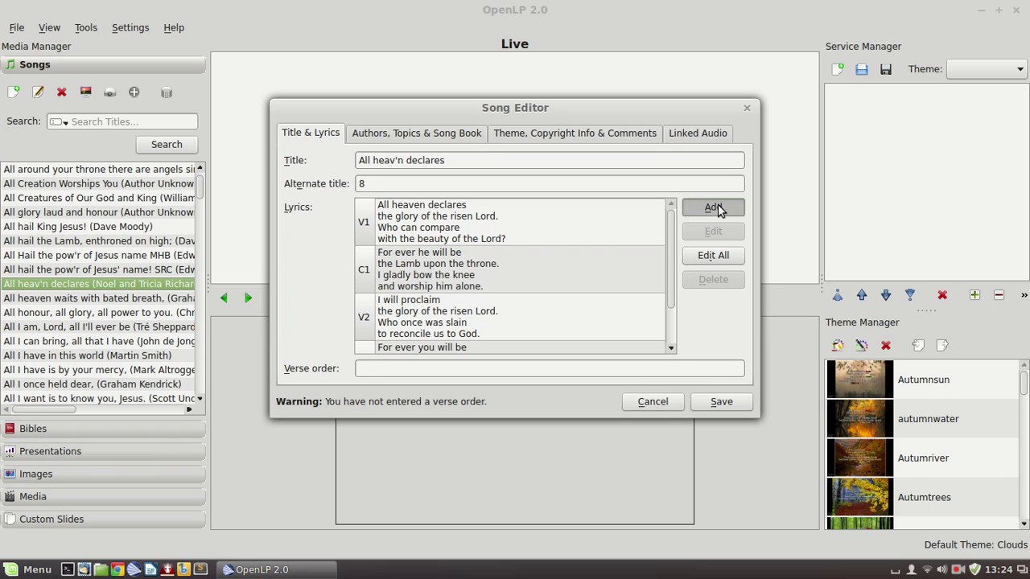
text(S)
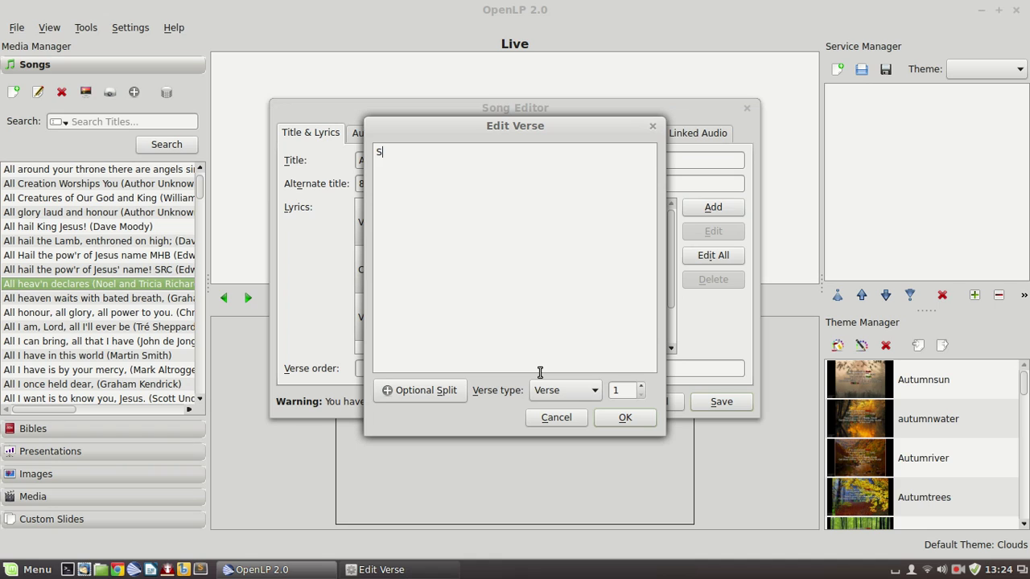
text(ome text)
click(641, 388)
click(641, 388)
click(625, 417)
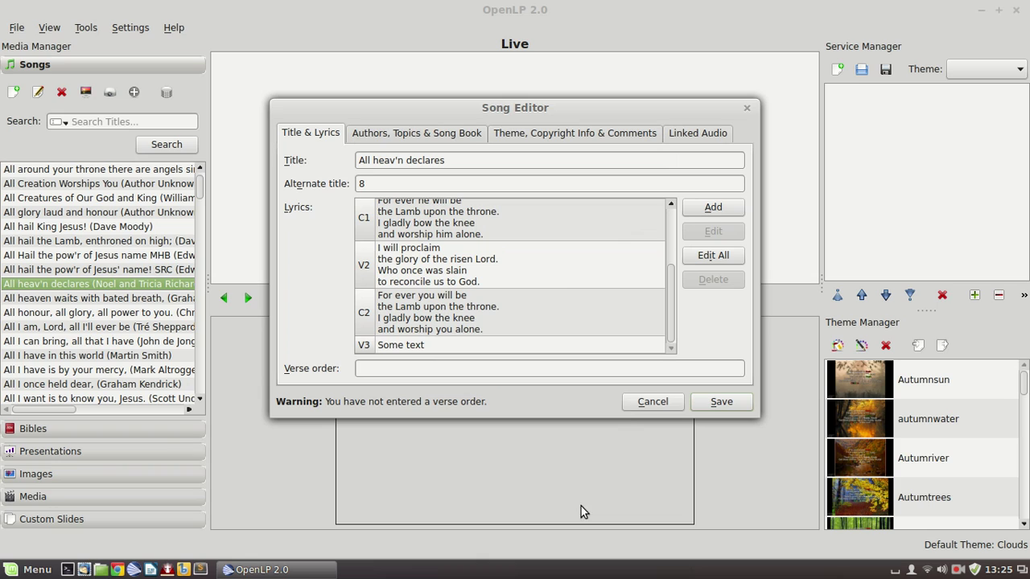
Open the "Some text" verse for editing, cancel without changes, and delete that verse from the lyrics.
click(503, 345)
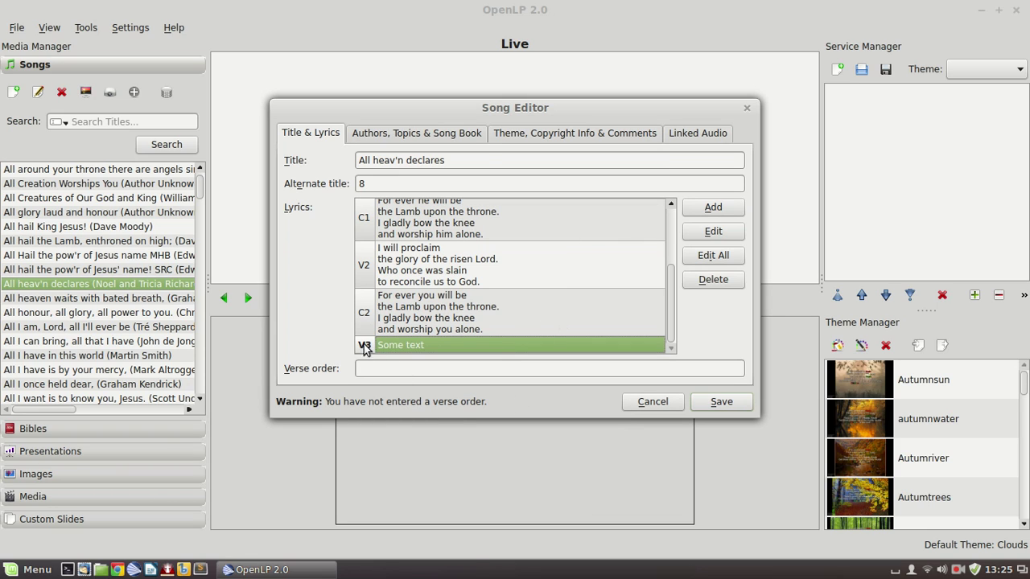
click(722, 234)
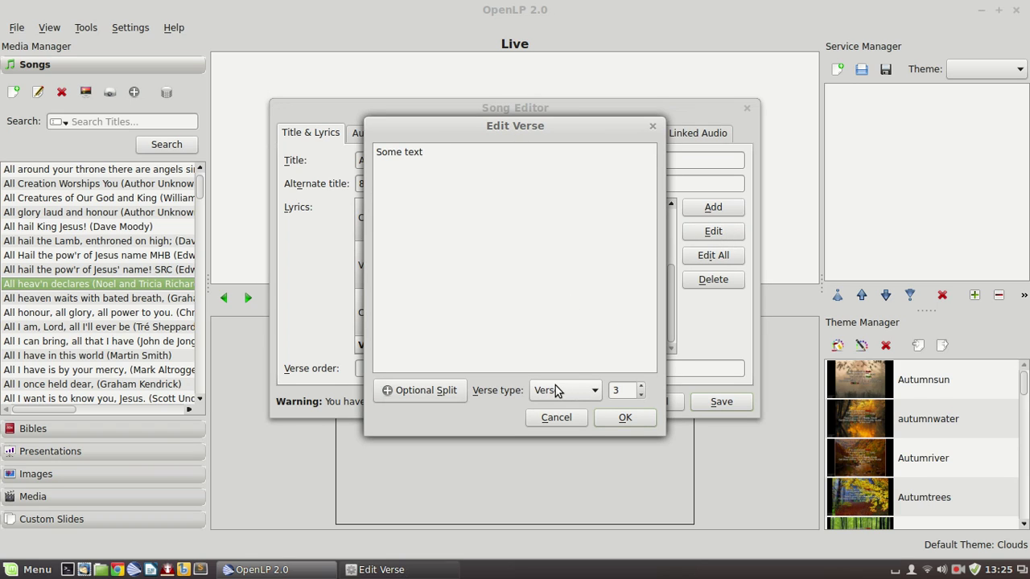
click(547, 420)
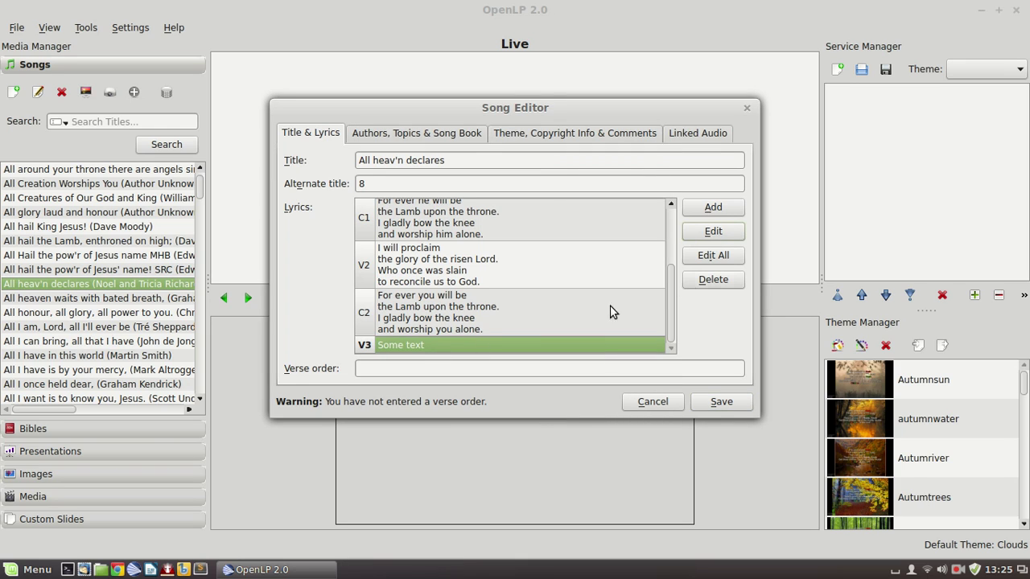
click(707, 282)
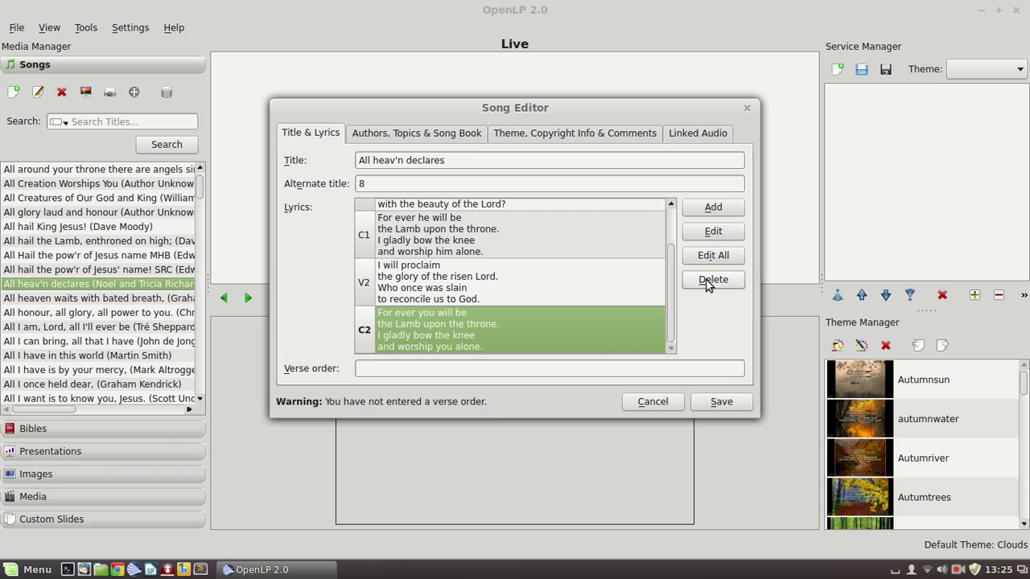
Open the song's complete lyrics for editing and insert an Ending 1 marker after the second chorus.
scroll(515, 237, up, 3)
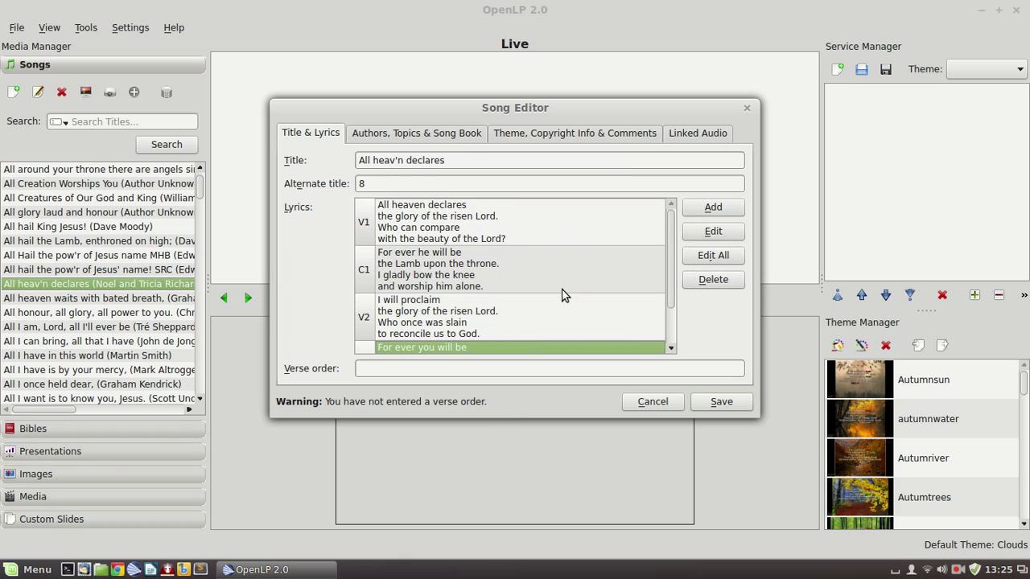
click(713, 255)
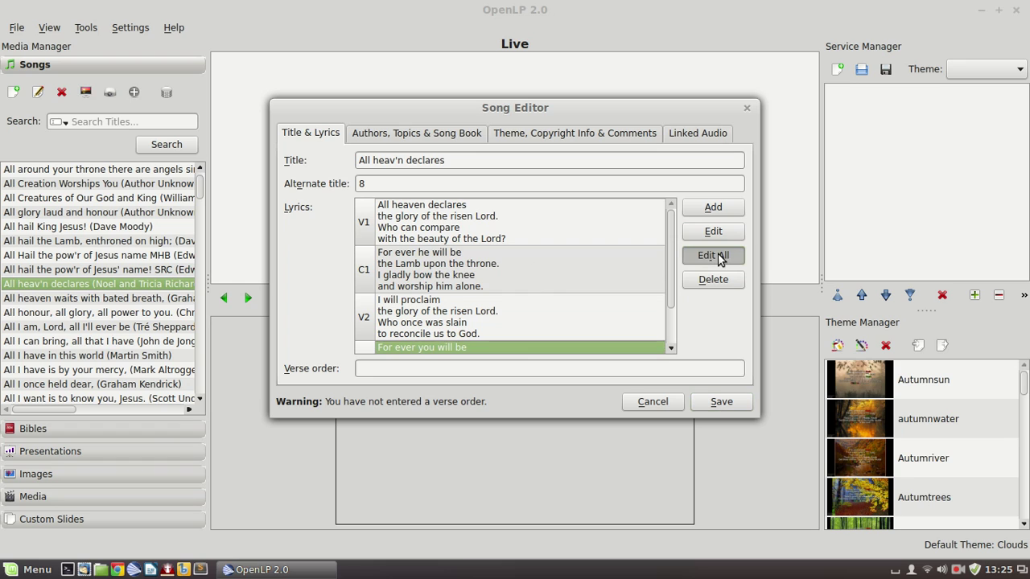
scroll(586, 254, up, 1)
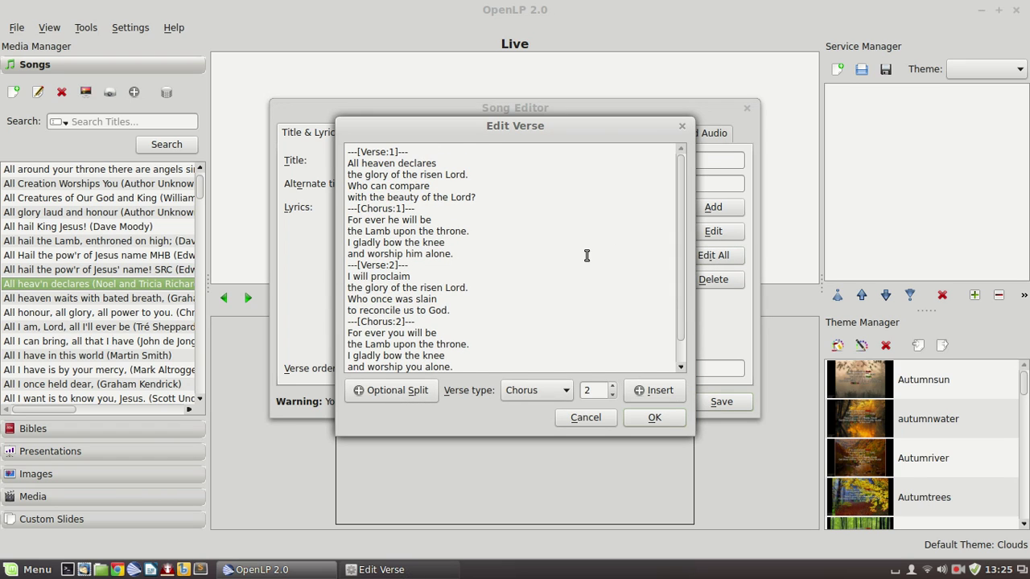
scroll(586, 255, down, 1)
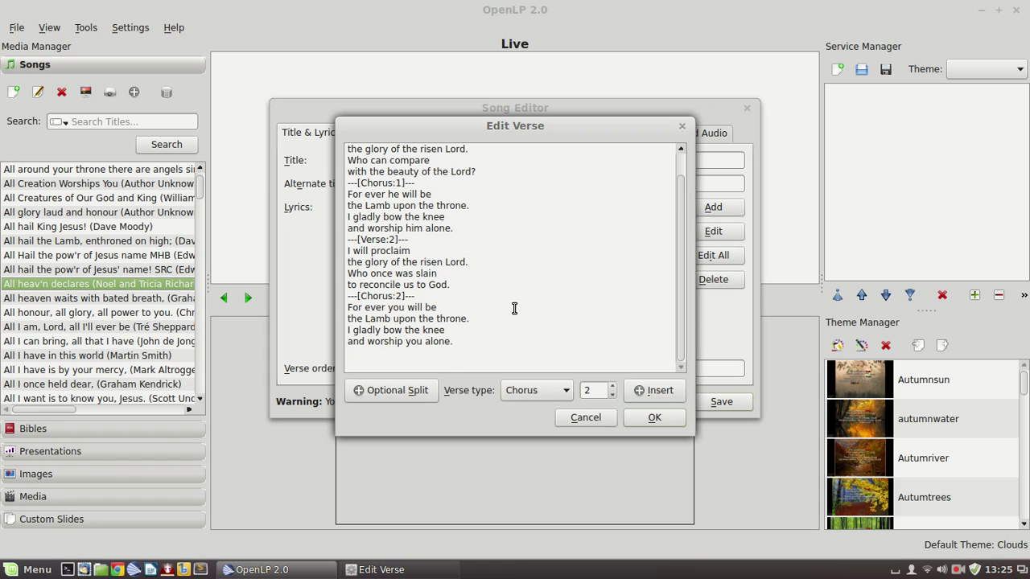
scroll(559, 292, up, 1)
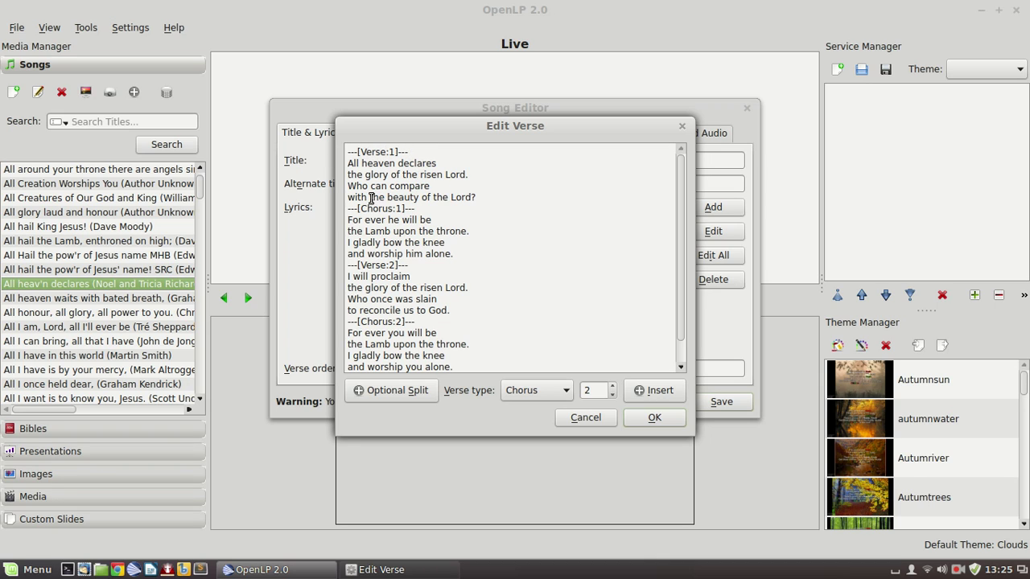
scroll(429, 232, down, 1)
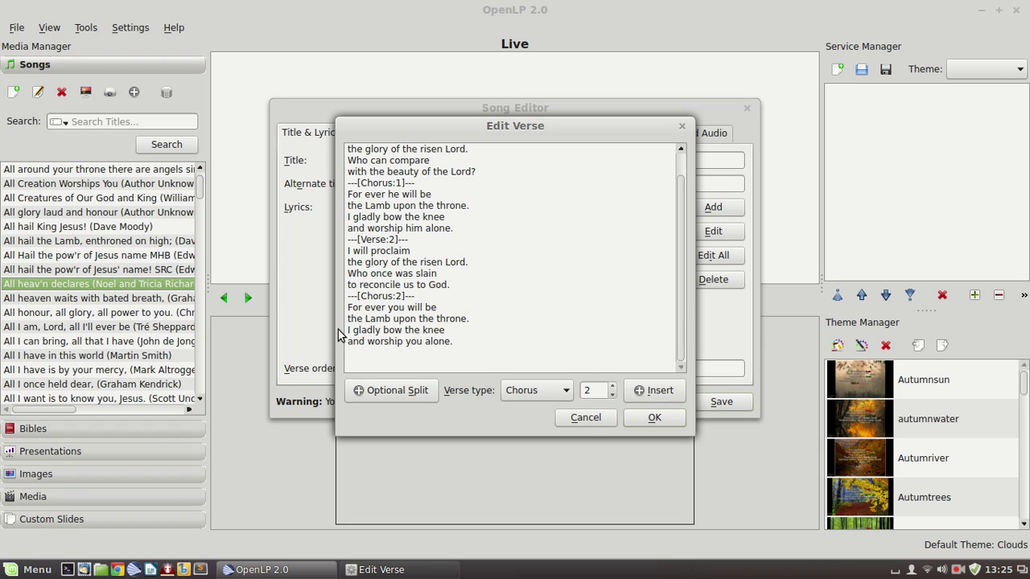
click(546, 390)
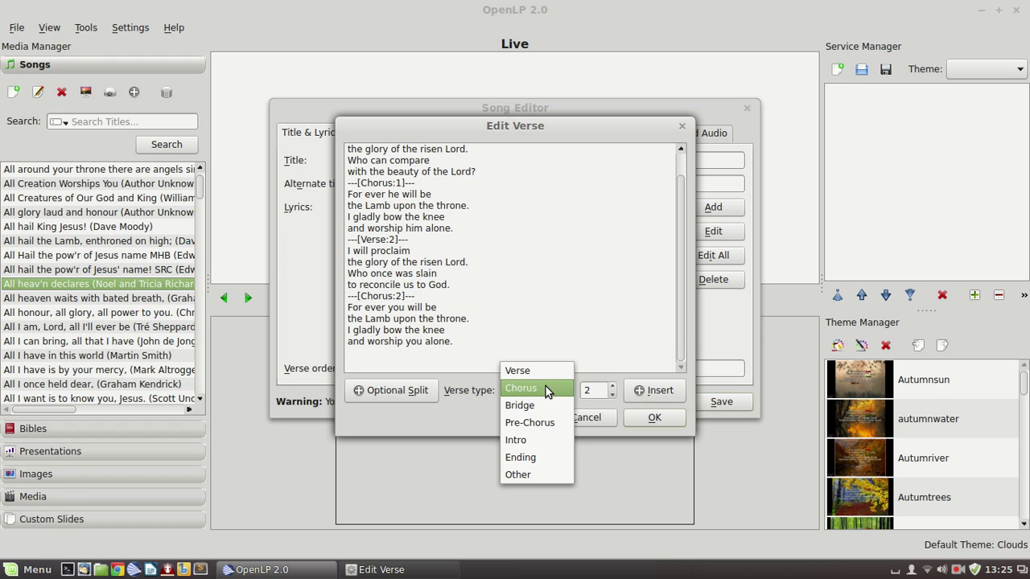
click(542, 458)
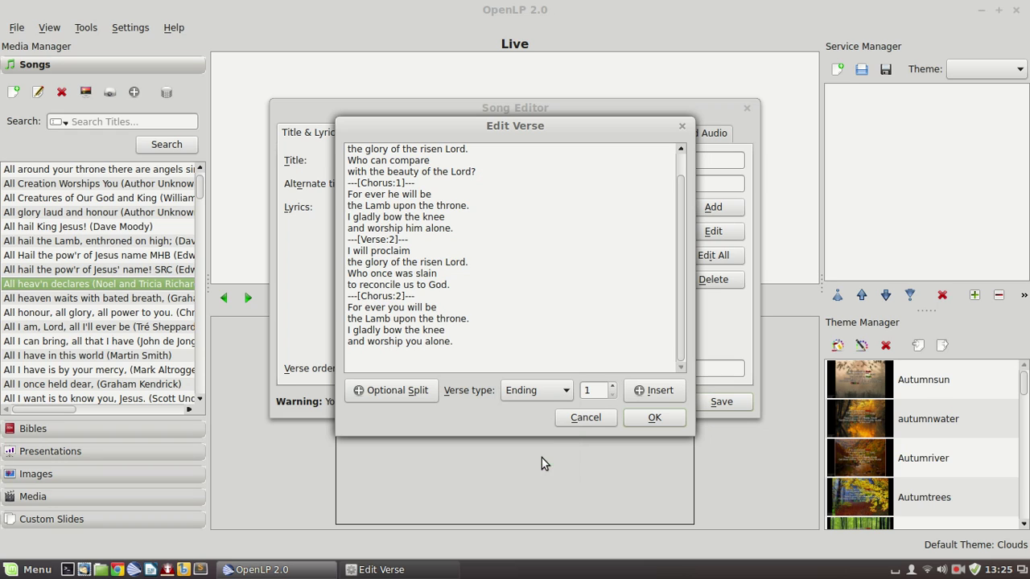
click(661, 390)
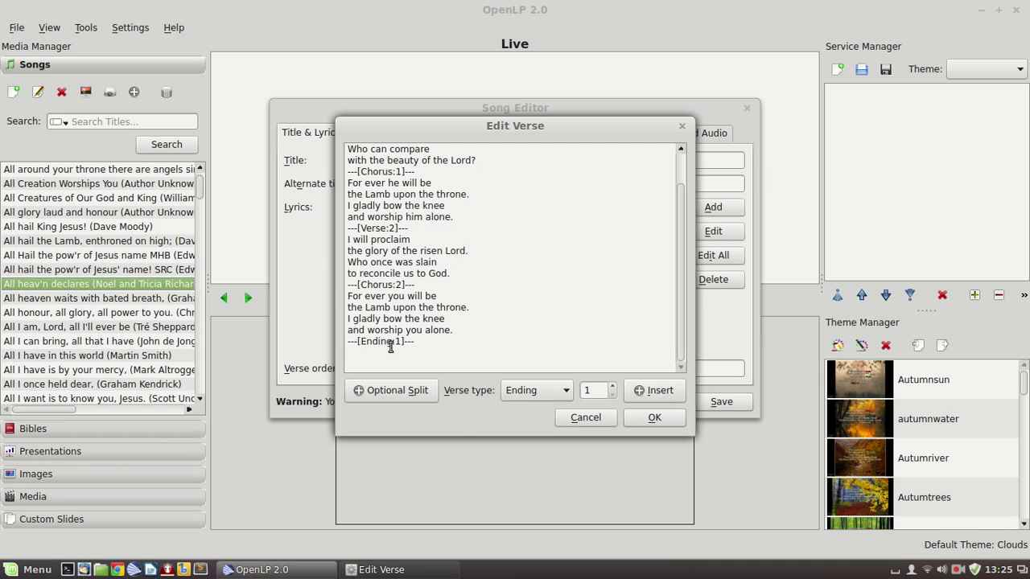
Remove the Ending 1 marker from the end of the lyrics and accept the text.
triple_click(431, 351)
key(Delete)
scroll(431, 351, up, 1)
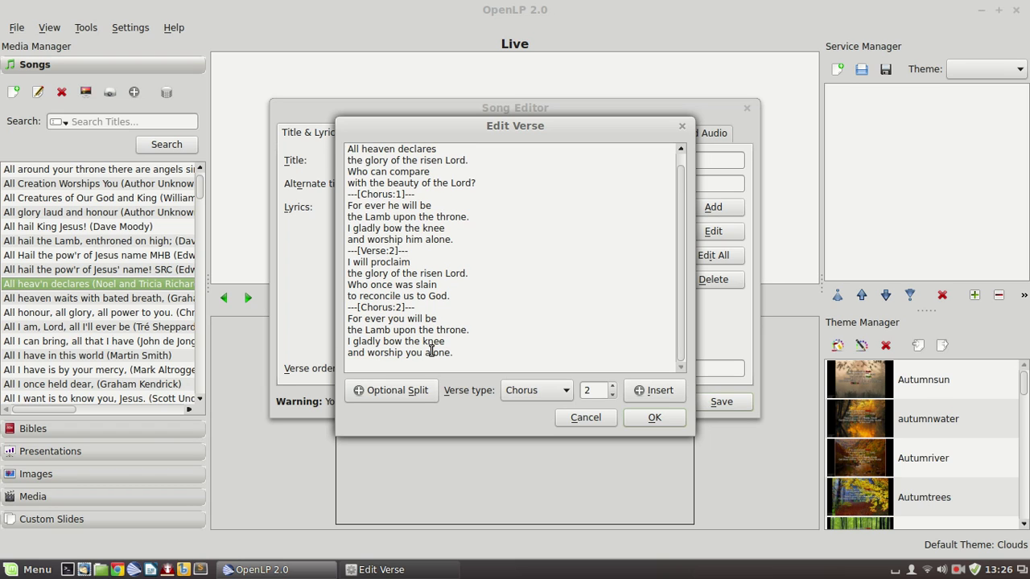
click(649, 414)
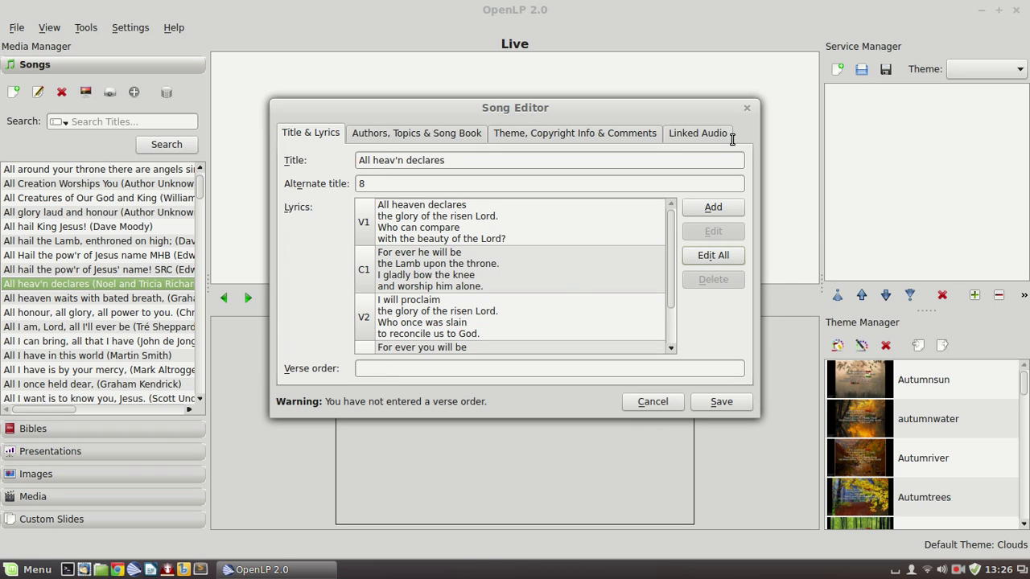
Enter V1 C1 V2 C2 as the song's verse order.
click(530, 362)
text(V1 )
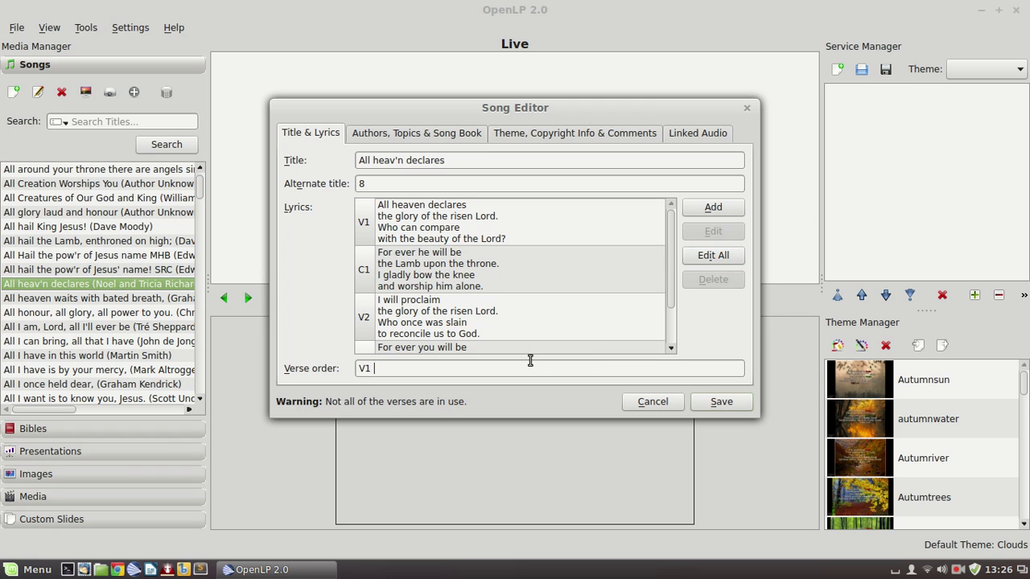
text(C1 V2 C2)
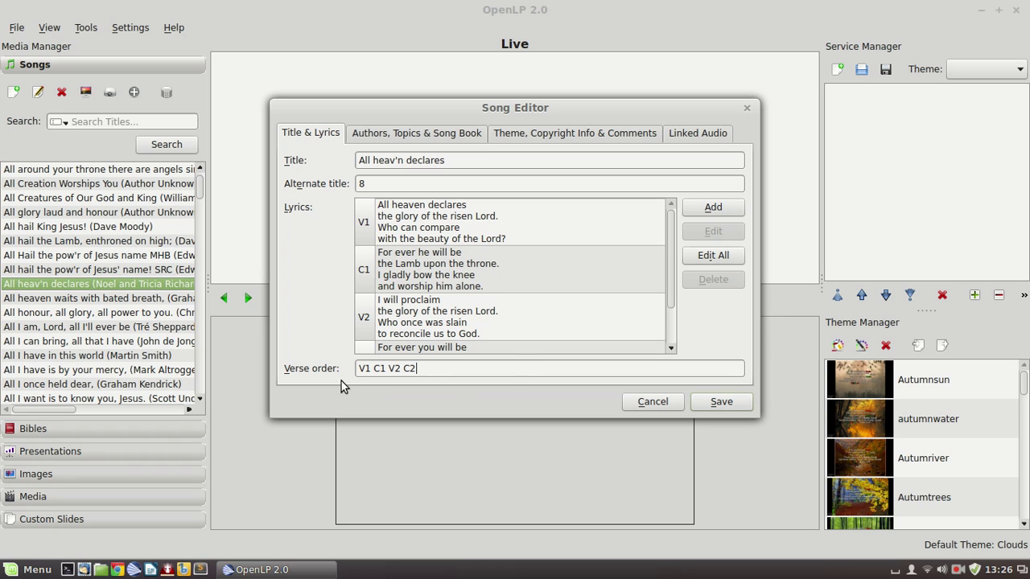
Shorten the verse order to V1 C1 V2 and finally clear the whole verse order.
scroll(464, 277, down, 1)
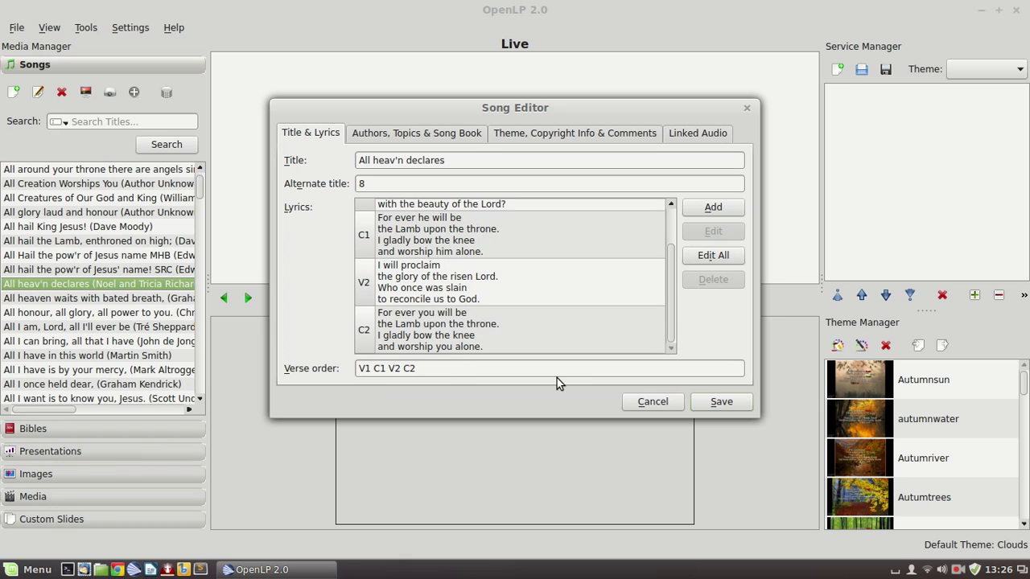
text(V1)
key(shift+Left)
key(shift+Left)
key(shift+Left)
key(shift+Left)
key(shift+Left)
key(shift+Left)
key(BackSpace)
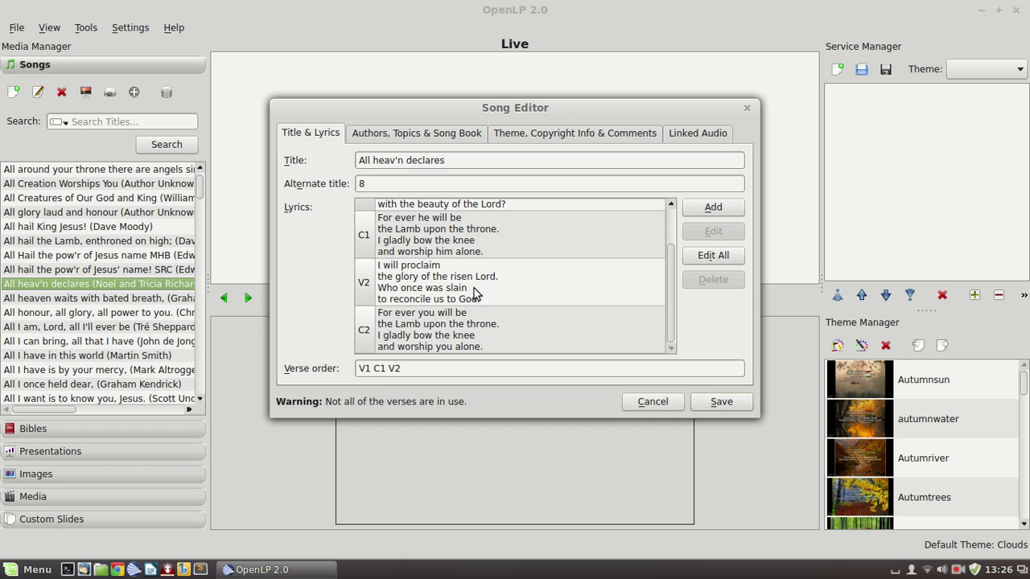
triple_click(532, 366)
key(BackSpace)
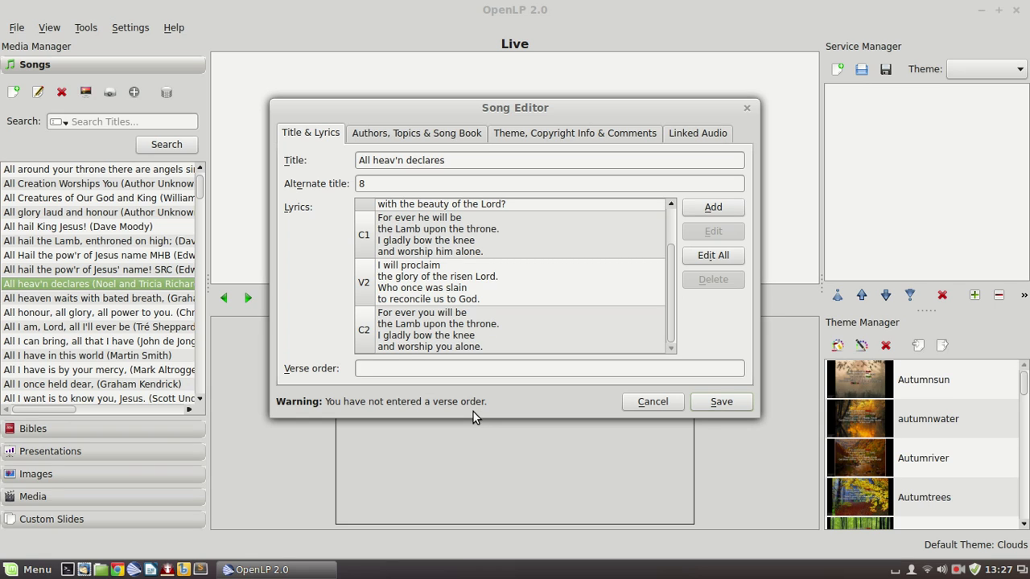
Choose an additional existing author from the author list and add it to the song.
click(547, 136)
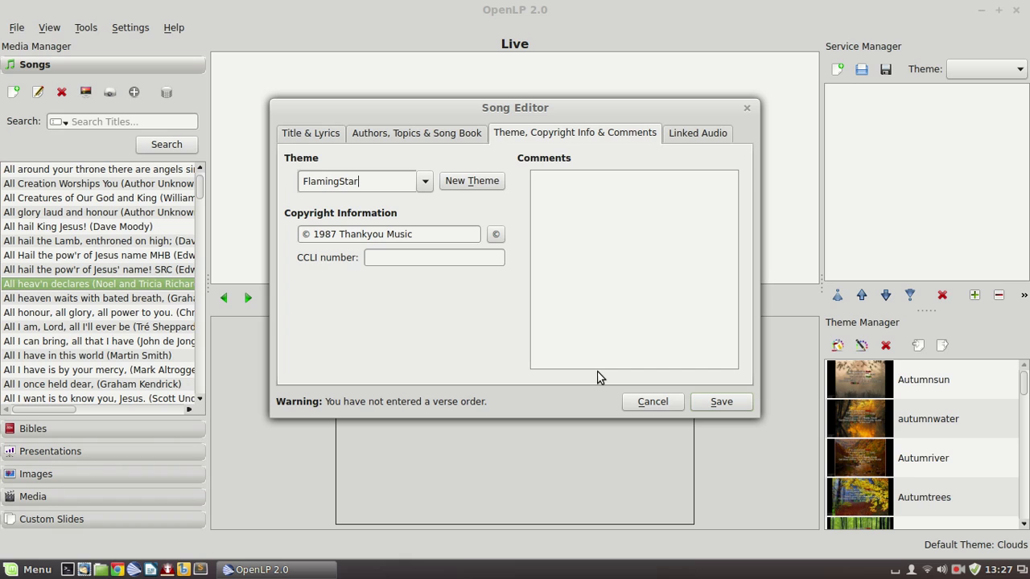
click(426, 135)
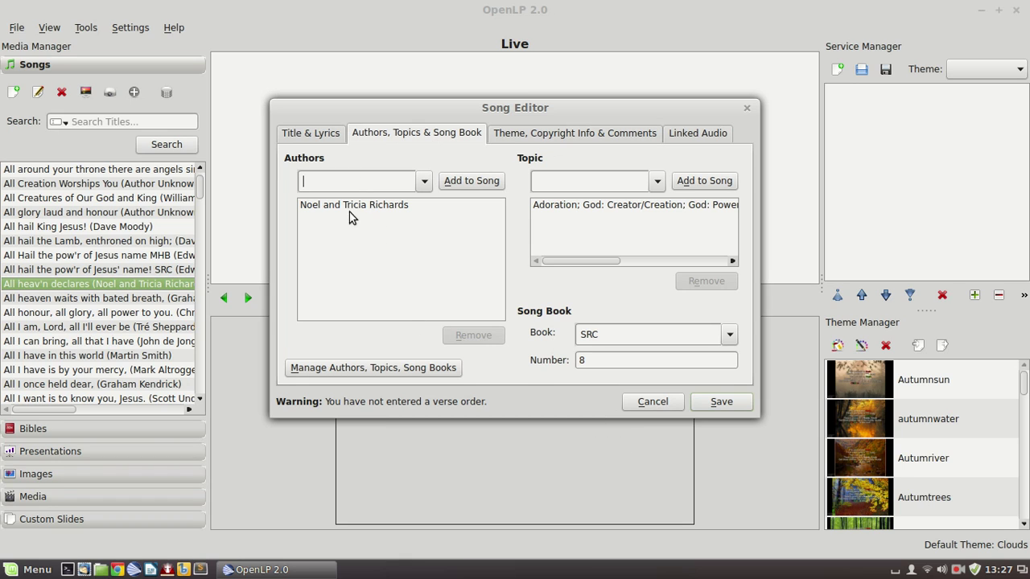
click(427, 186)
click(421, 188)
click(421, 188)
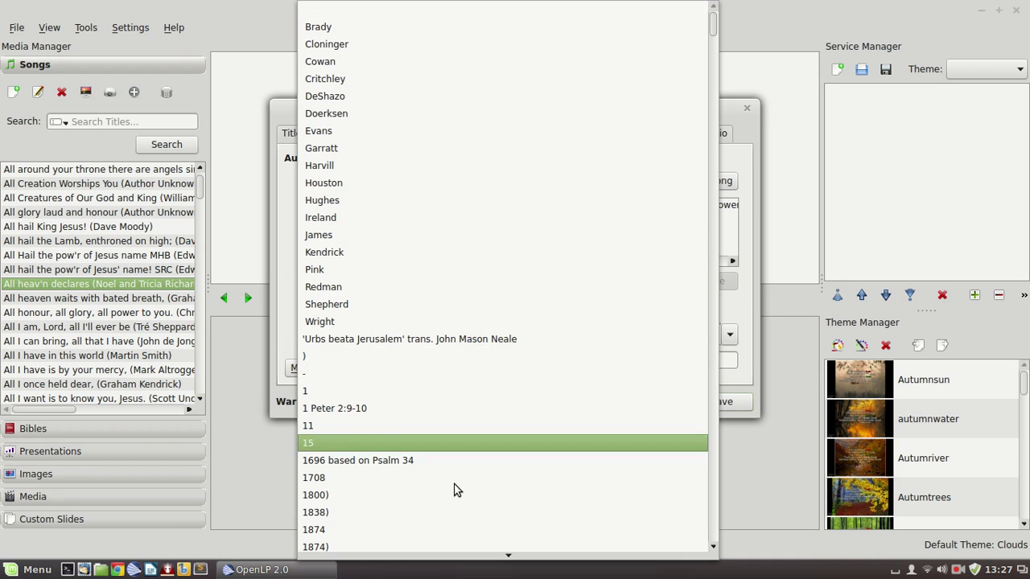
scroll(483, 499, down, 4)
scroll(454, 428, down, 1)
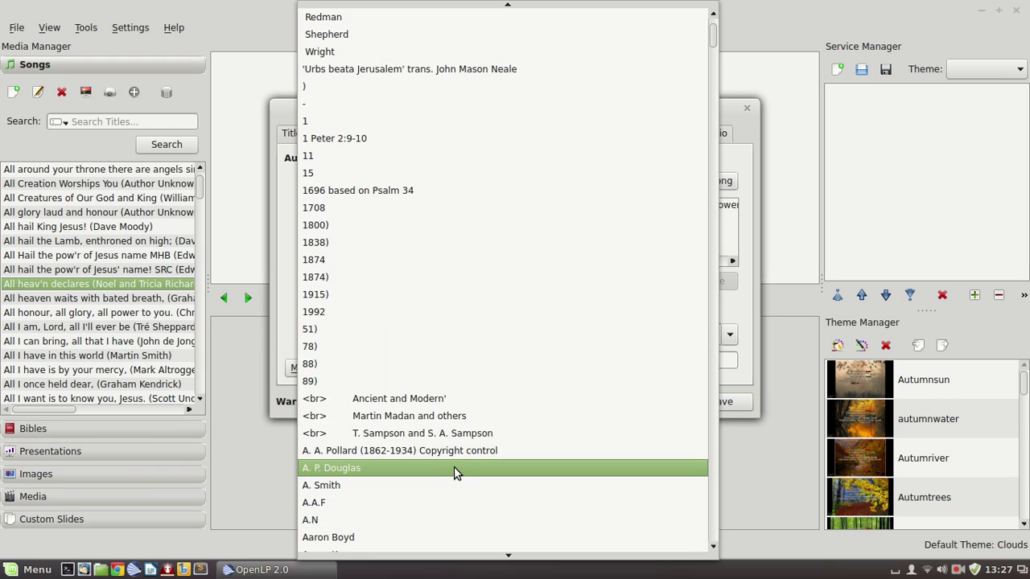
click(454, 467)
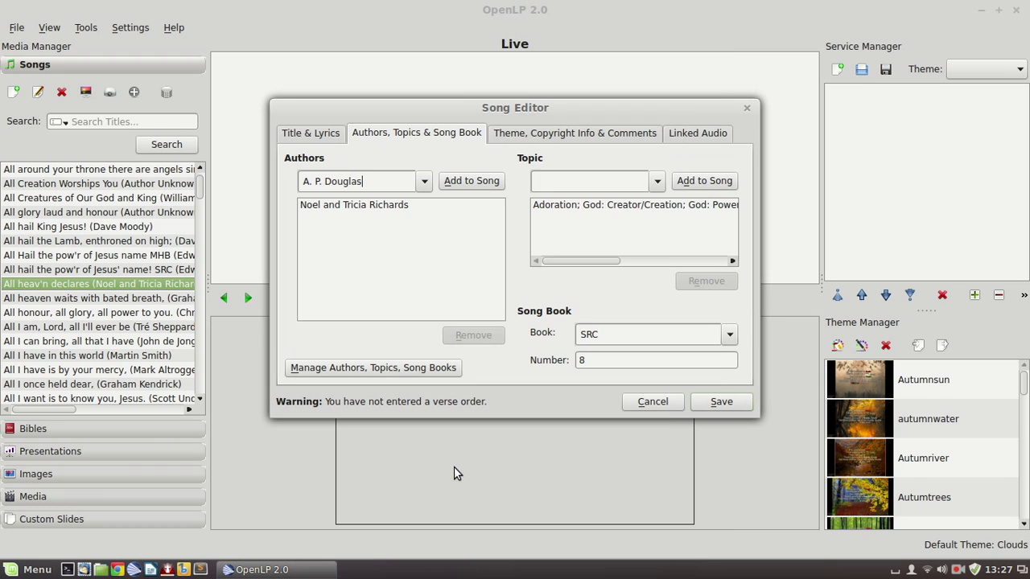
click(481, 182)
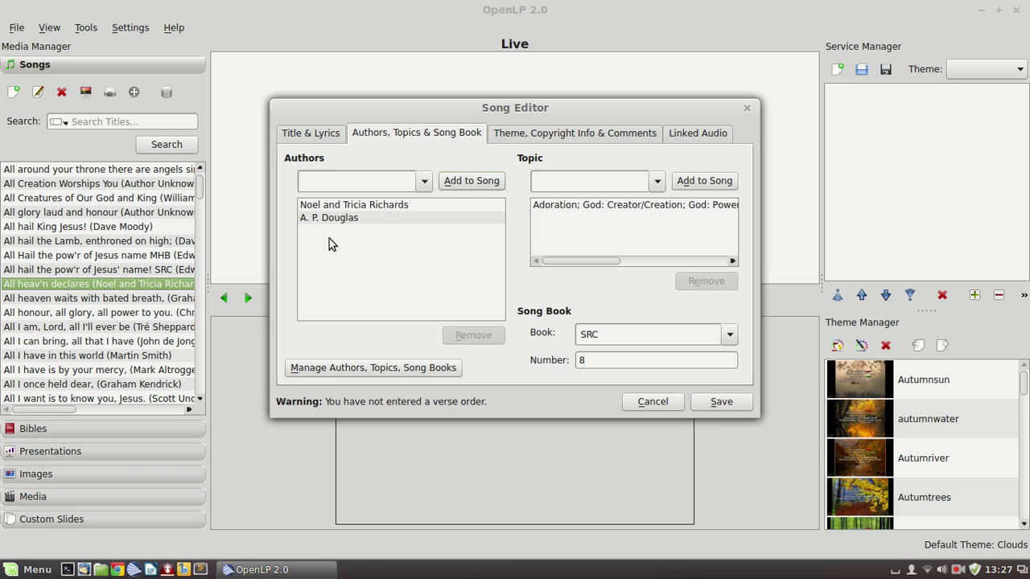
Remove the second author from the song and briefly view the maintenance list of authors, topics and song books.
click(375, 222)
click(474, 335)
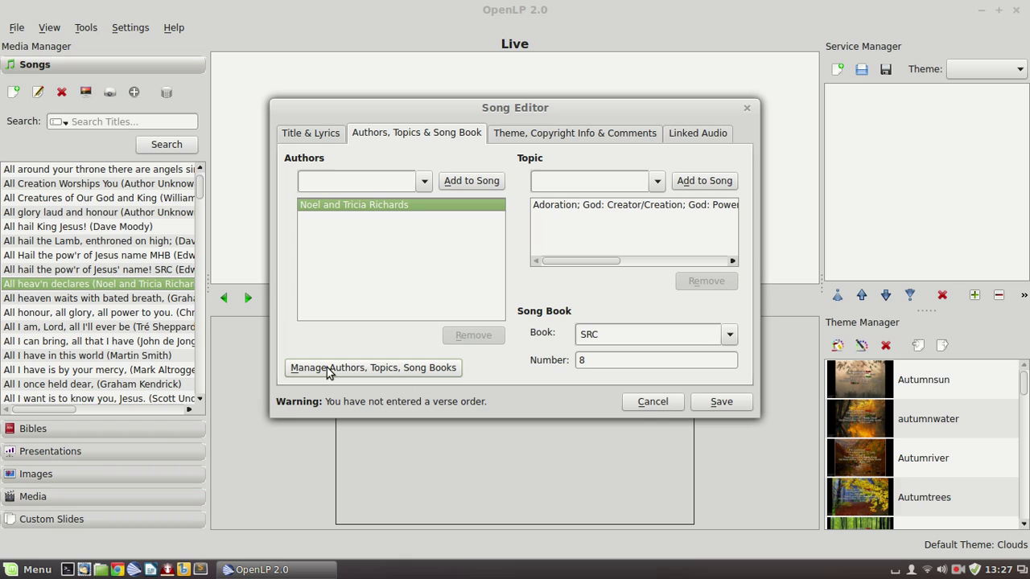
click(385, 371)
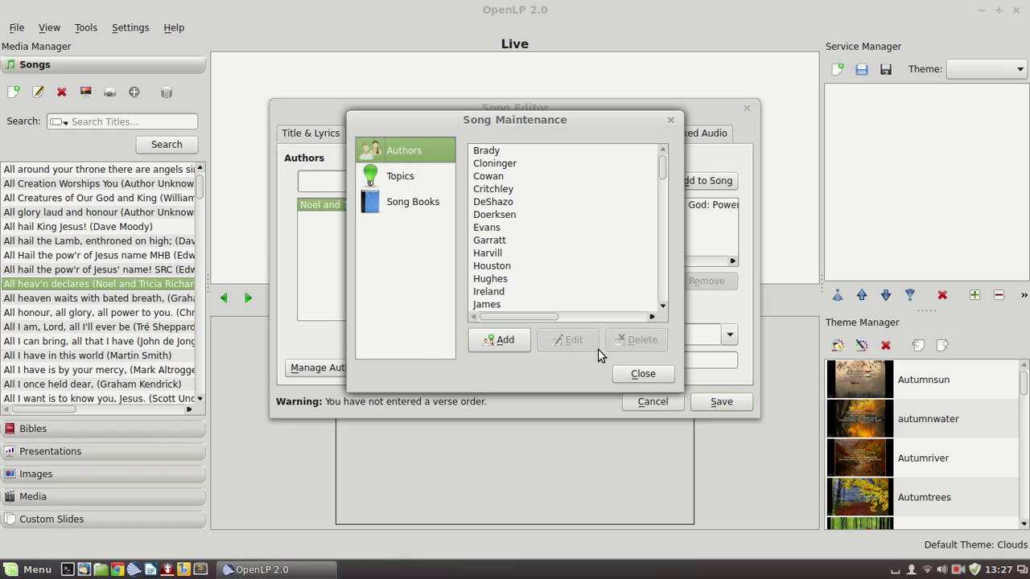
click(642, 373)
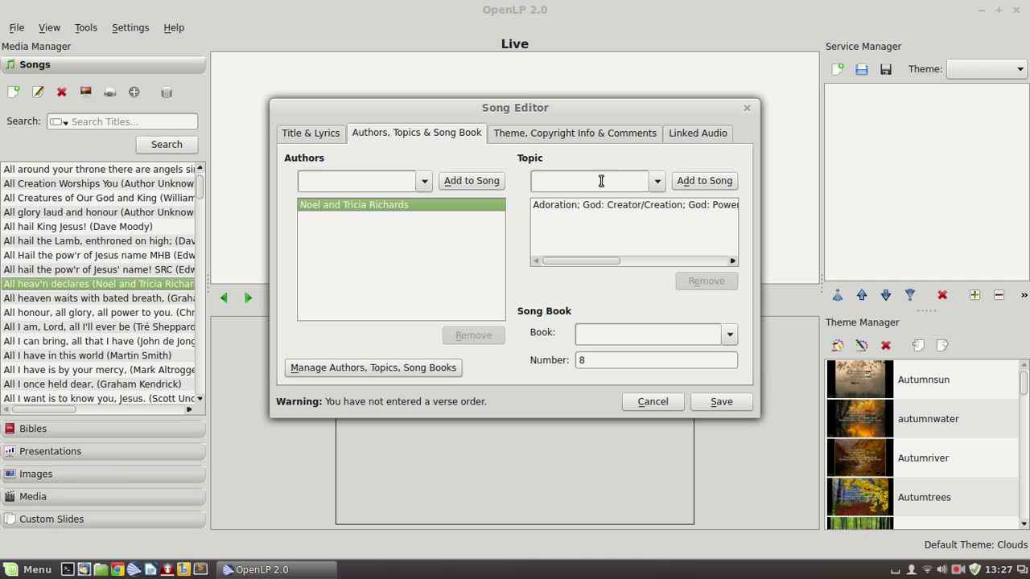
Examine the topics and song books available for the song without choosing any.
click(653, 187)
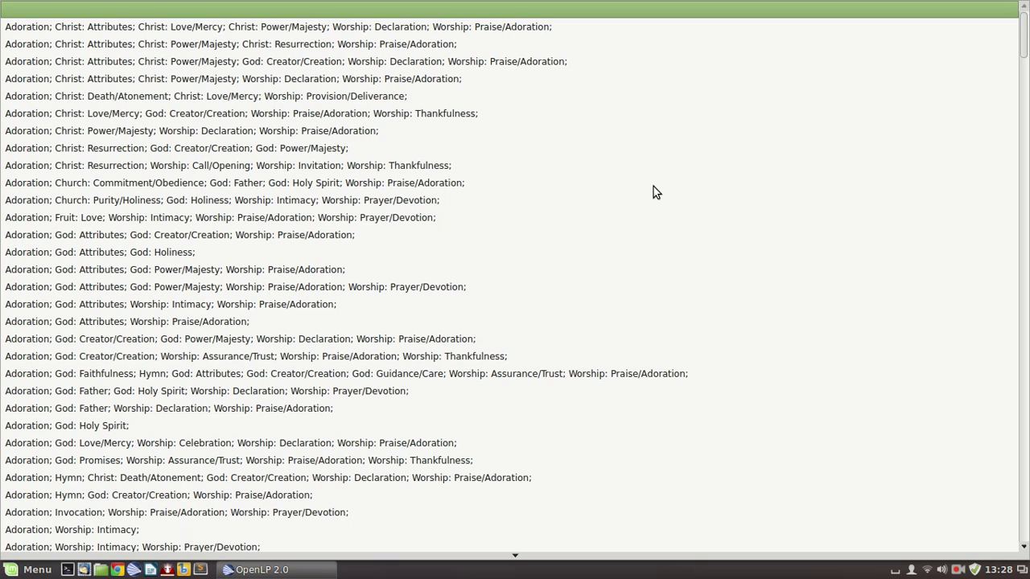
key(Escape)
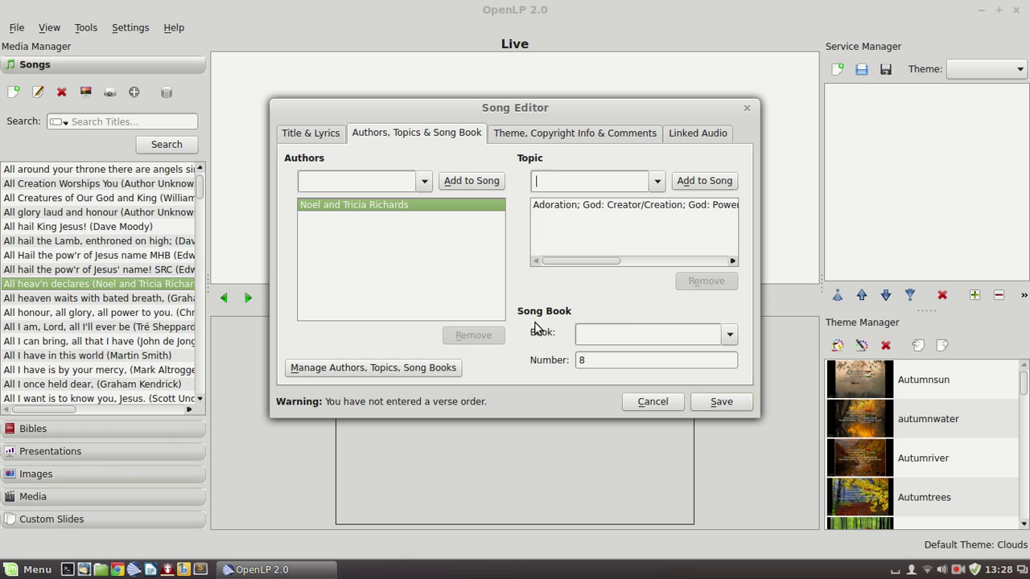
click(634, 335)
click(730, 334)
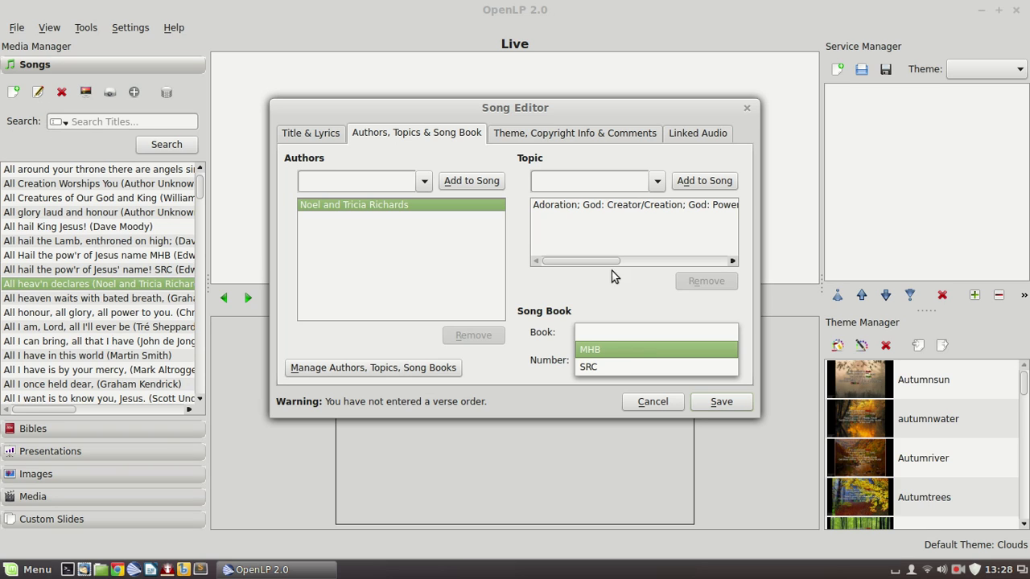
click(555, 380)
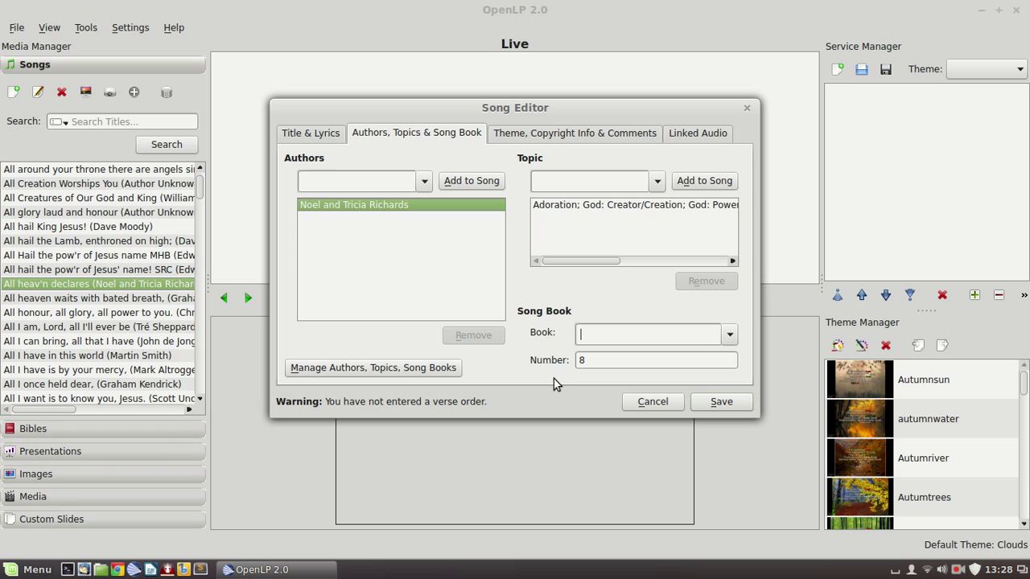
Link Abide with me (5).mp3 from the Music subfolder No organist No problem to the song, and discard the song edits.
click(632, 133)
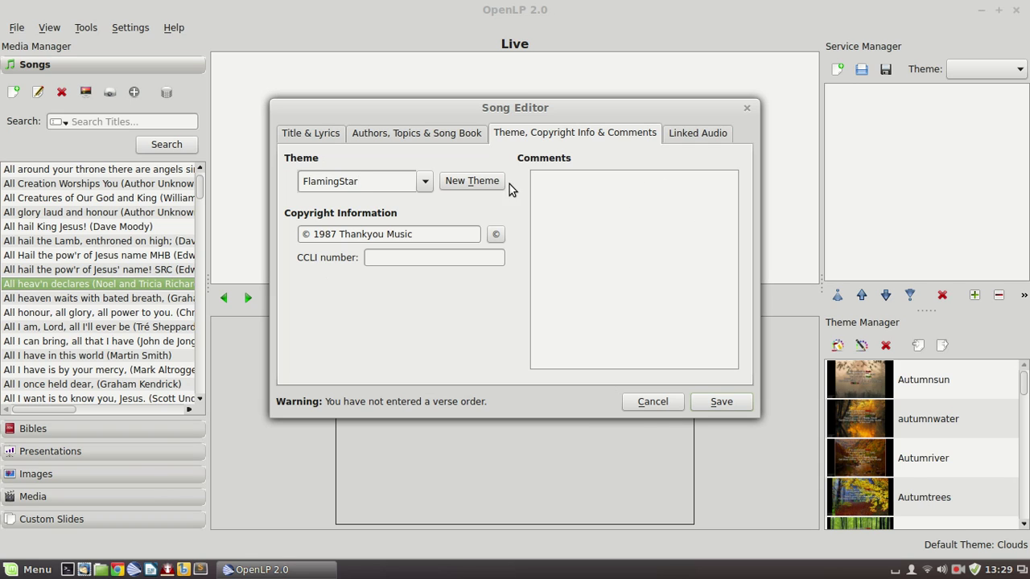
click(691, 136)
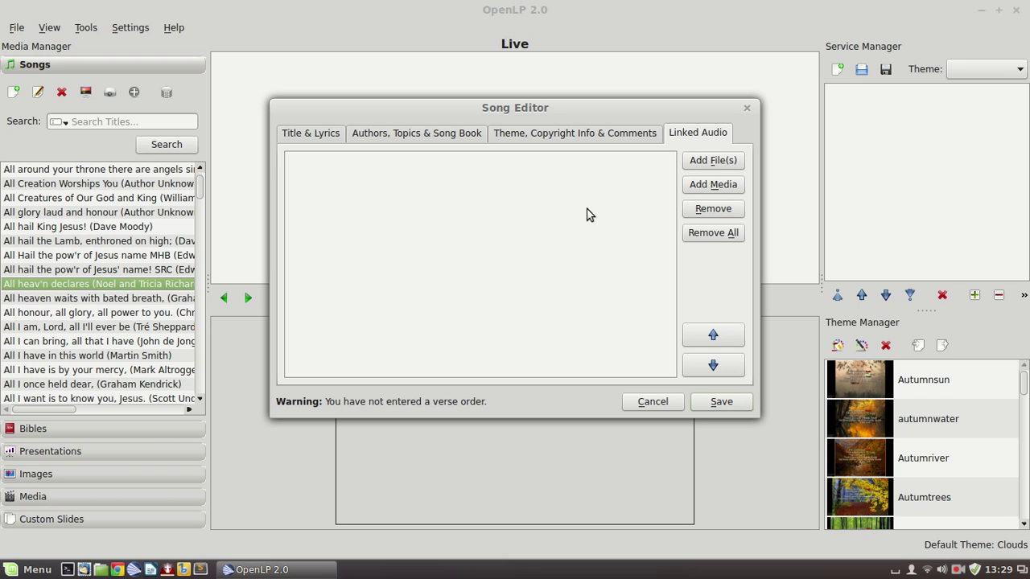
click(723, 161)
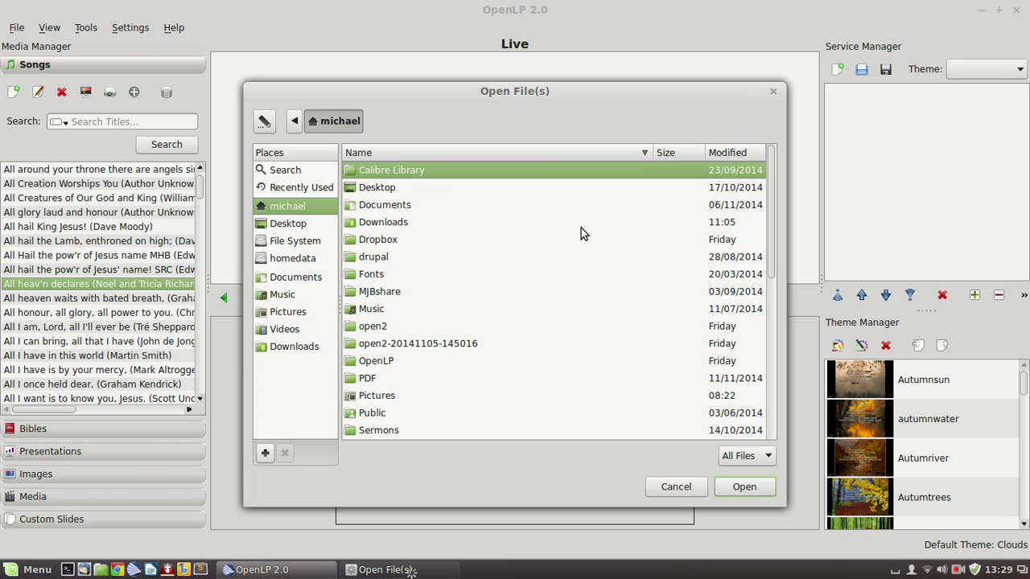
click(313, 297)
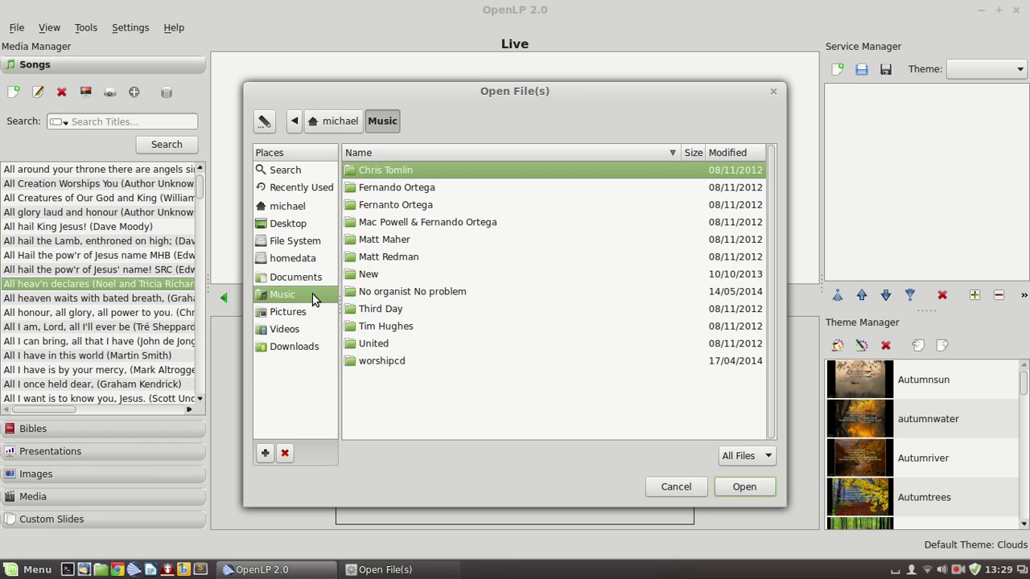
double_click(436, 292)
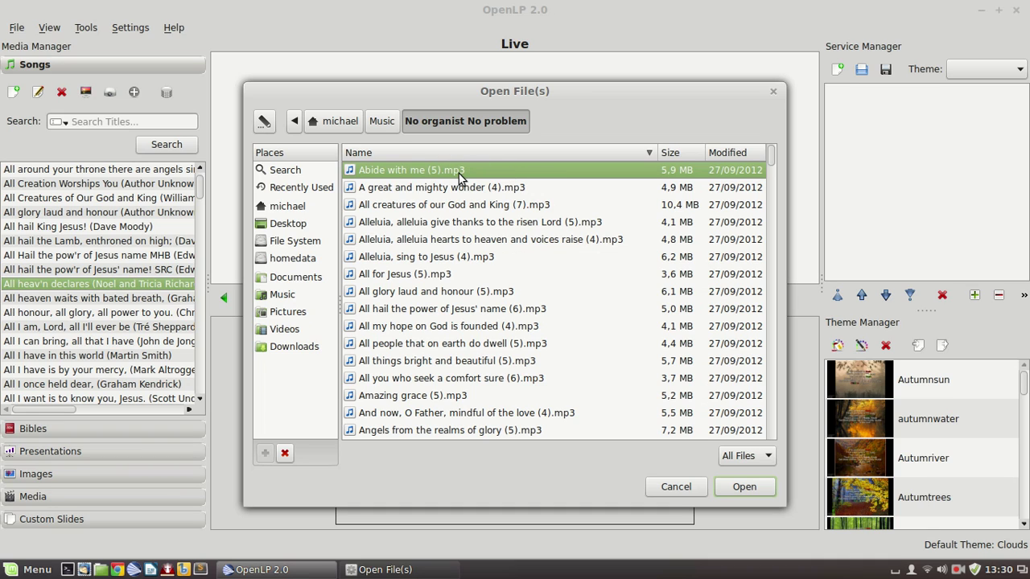
click(744, 488)
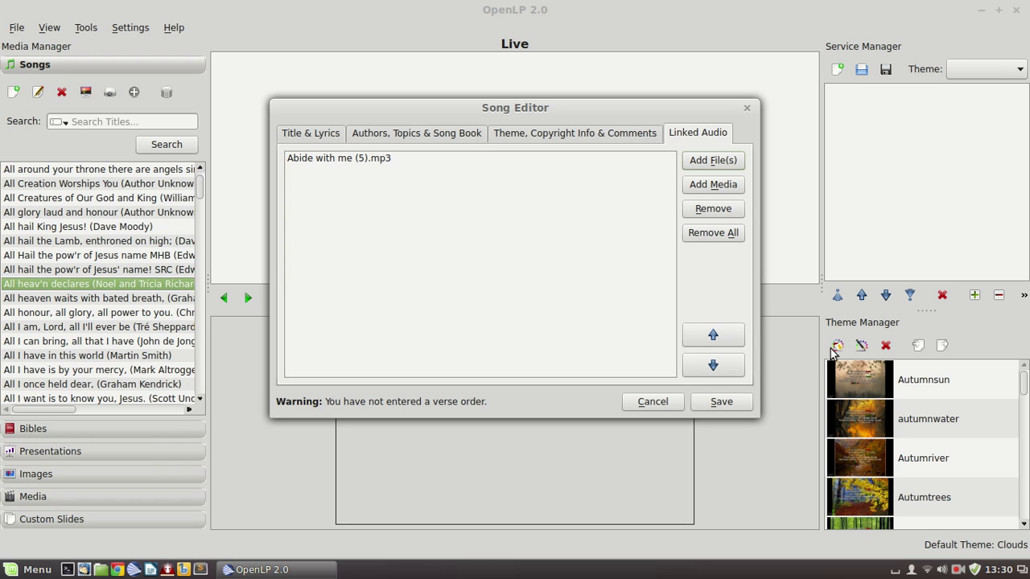
click(631, 402)
Start a new song, enter asasasasas as Verse 1 and asasasas as Verse 2, and discard the lyrics.
scroll(129, 326, up, 2)
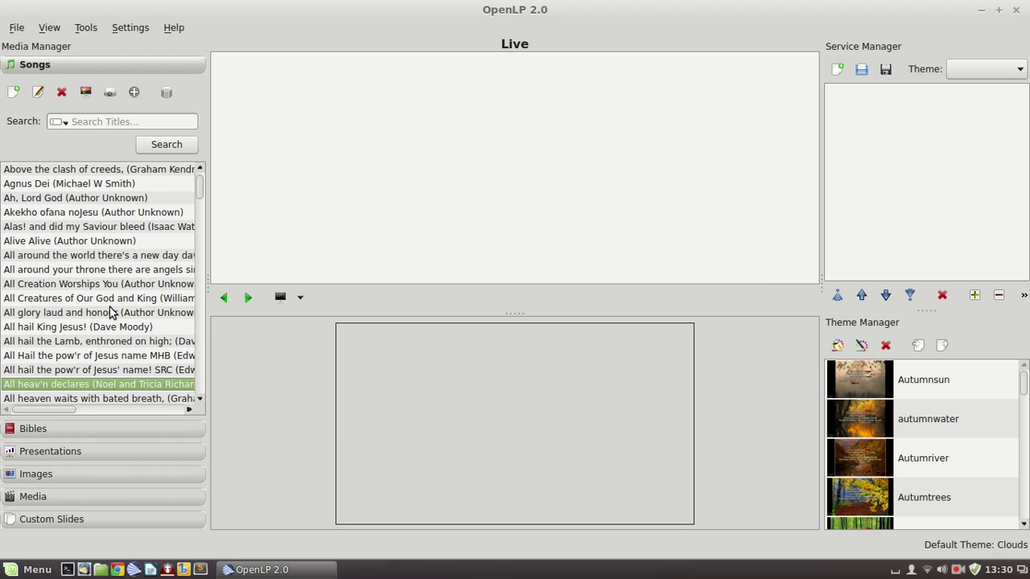
click(13, 93)
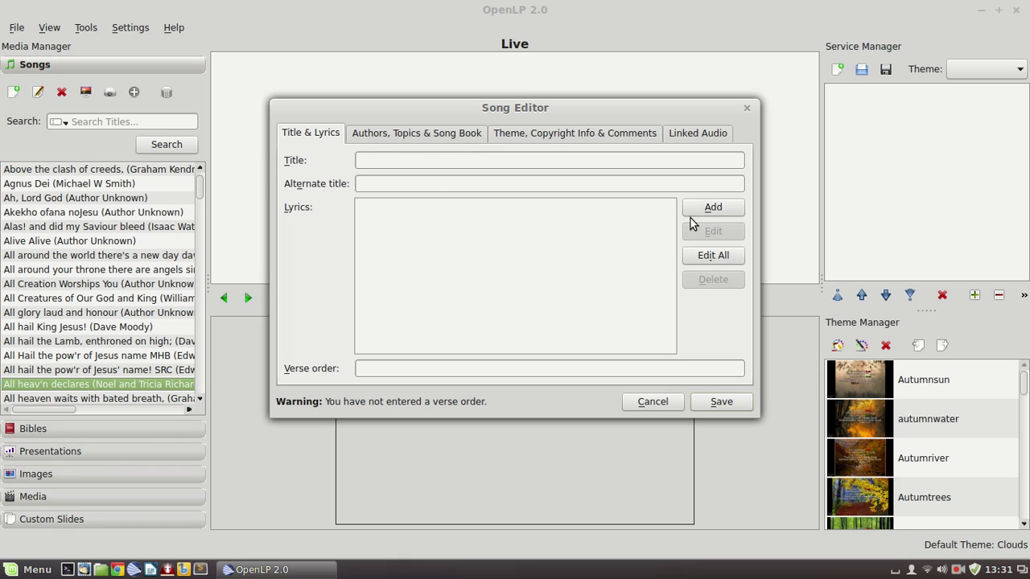
click(698, 257)
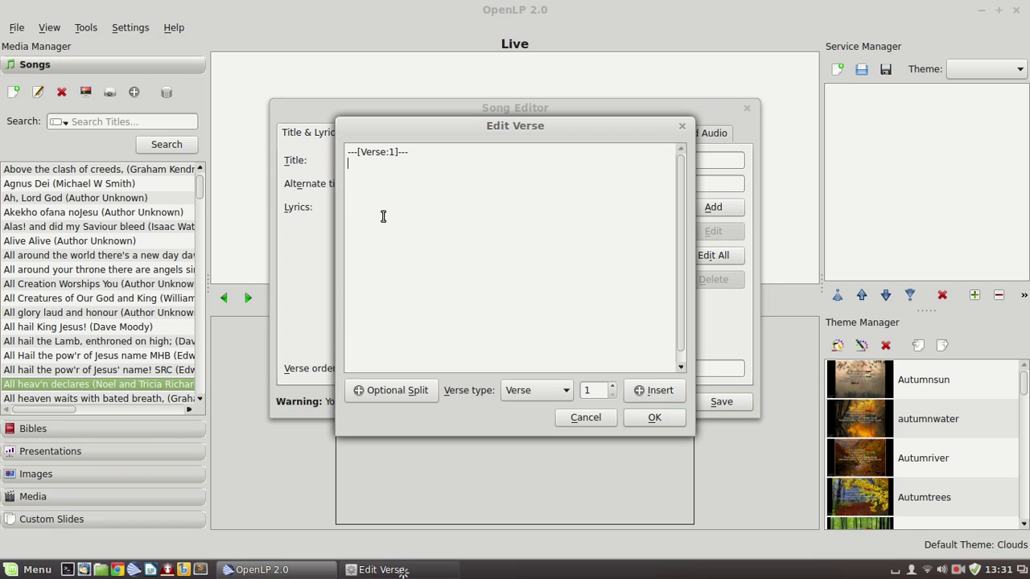
text(asasasasas)
click(655, 392)
text(asasasas)
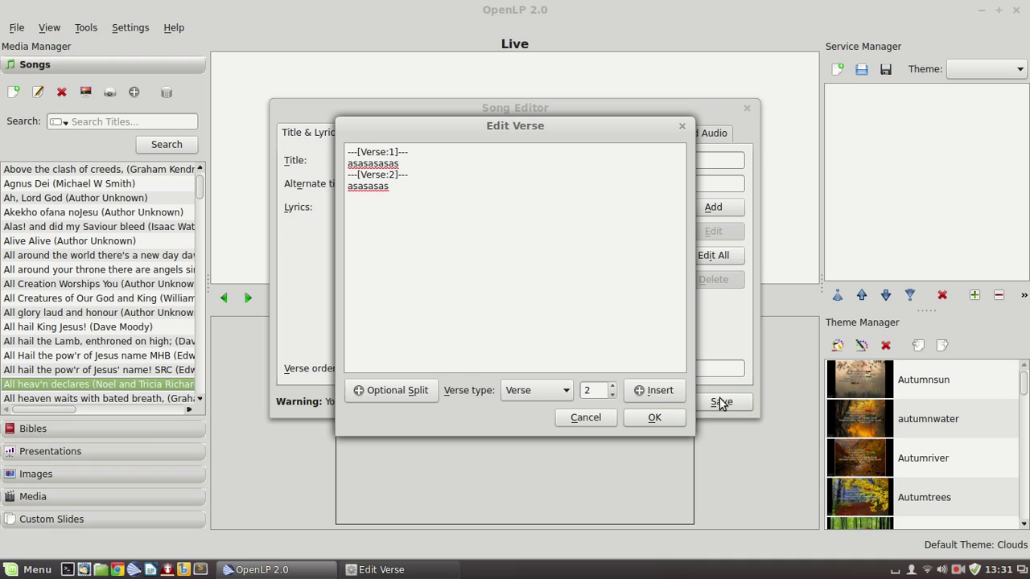
click(573, 417)
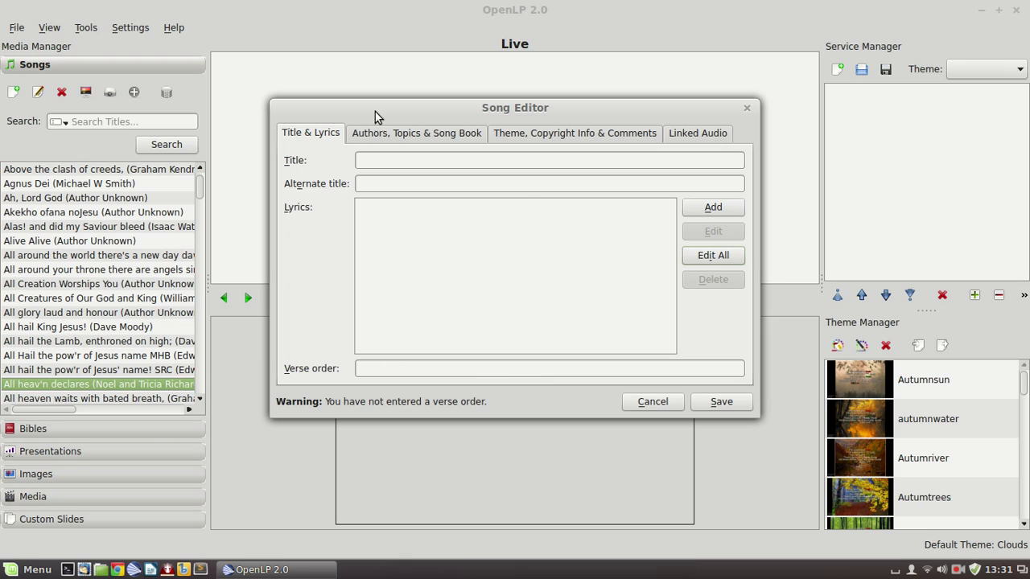
Look through the new song's author, theme and linked audio settings and close it without saving.
click(386, 133)
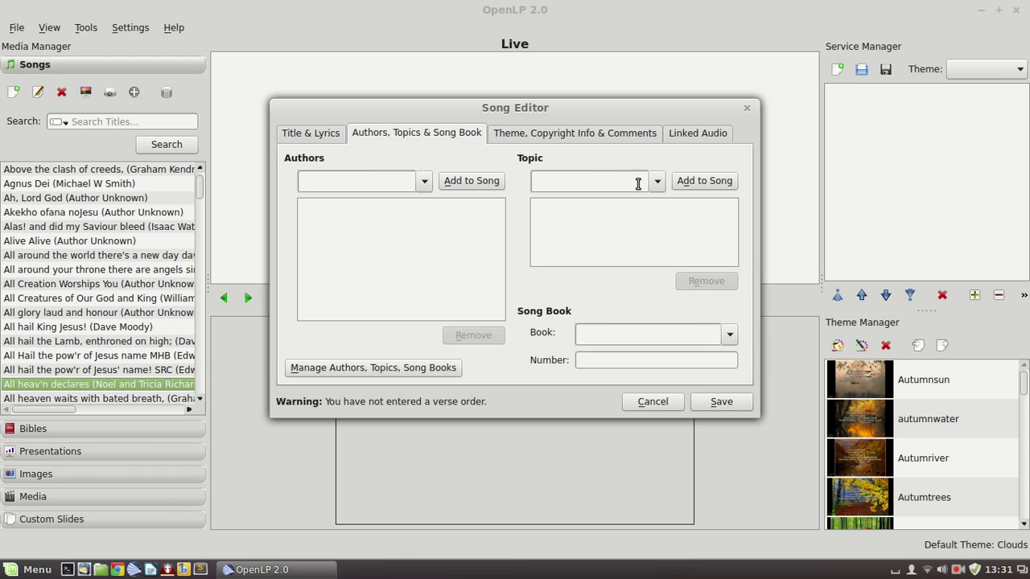
click(604, 135)
click(698, 135)
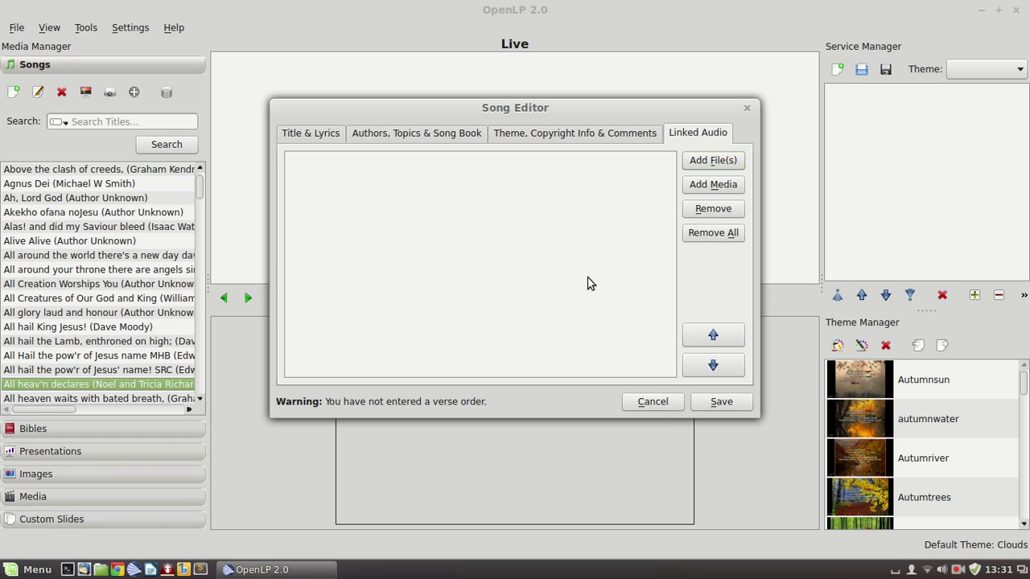
click(653, 401)
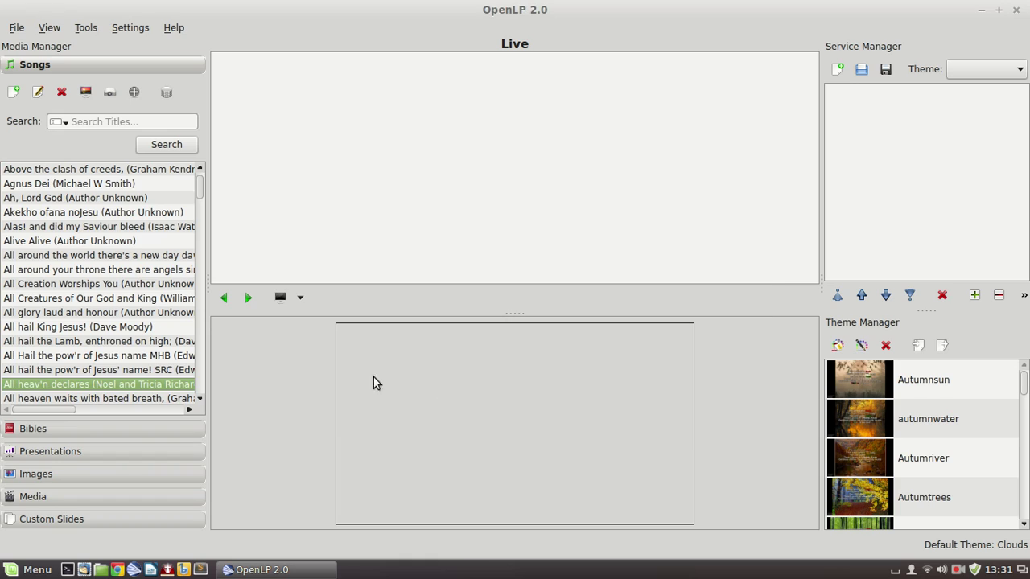
Find the Communion liturgy item among the custom slides and open it for editing.
click(49, 521)
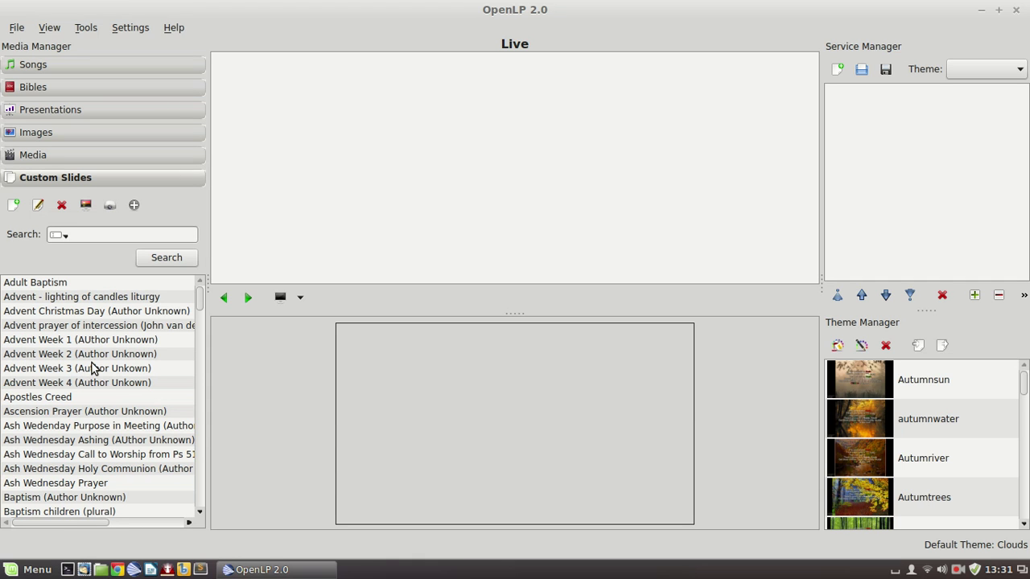
scroll(92, 367, down, 9)
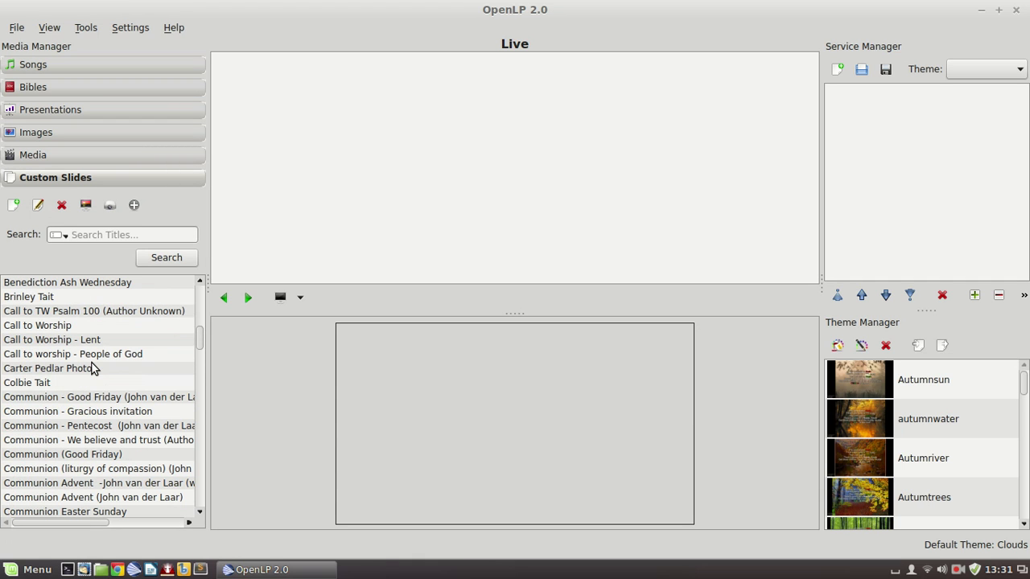
scroll(92, 368, down, 1)
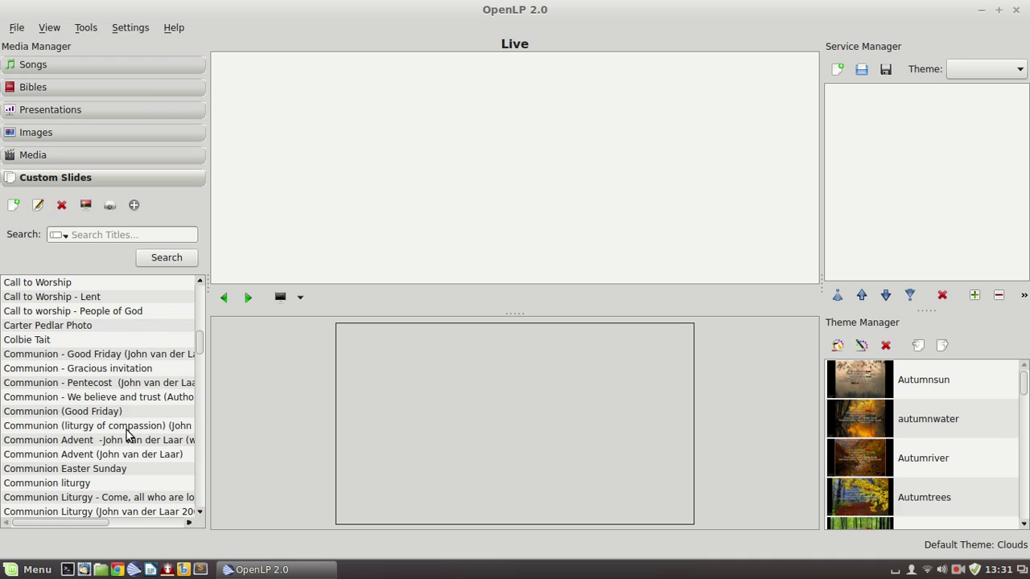
scroll(125, 429, down, 2)
click(76, 397)
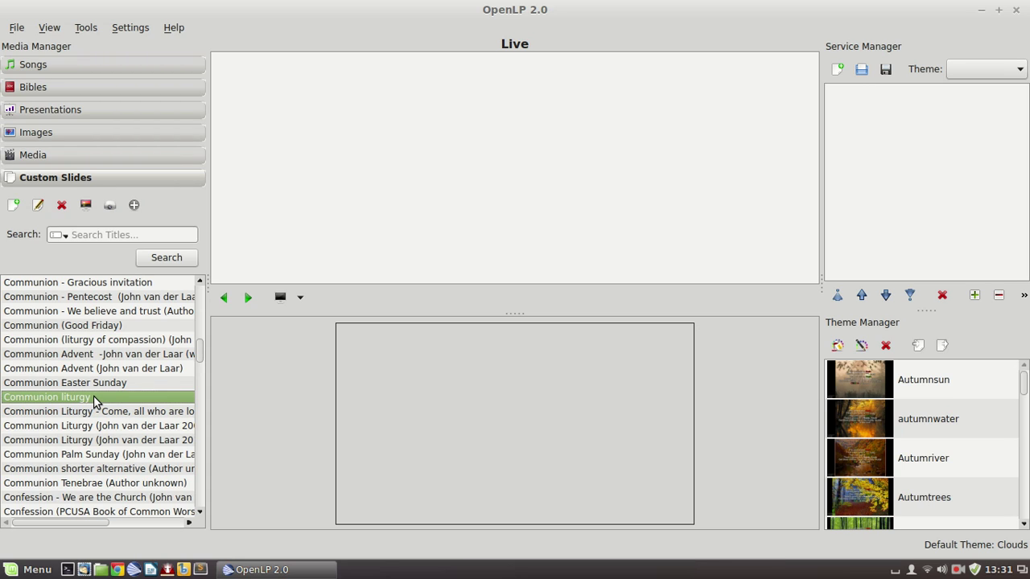
right_click(93, 396)
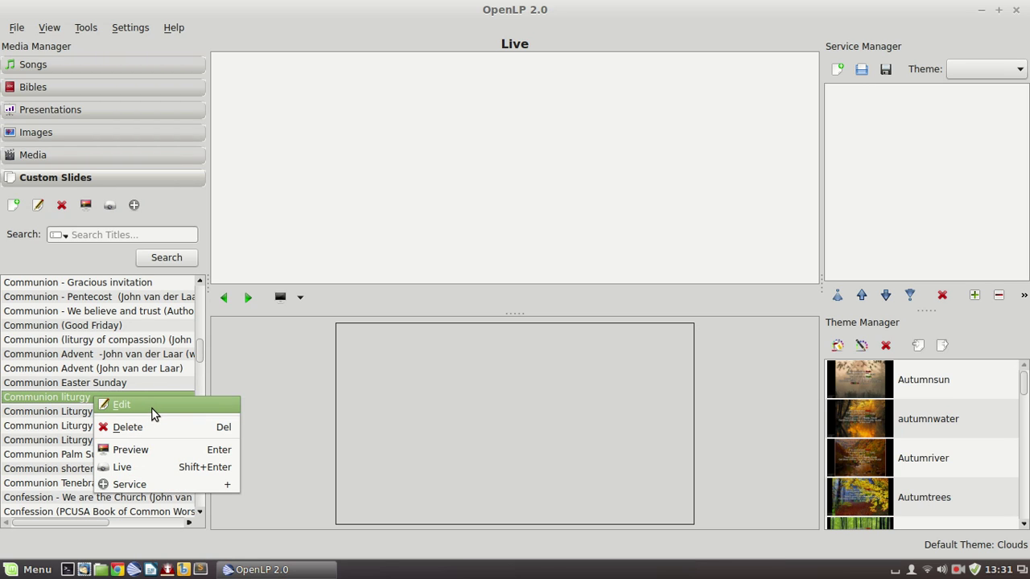
click(153, 411)
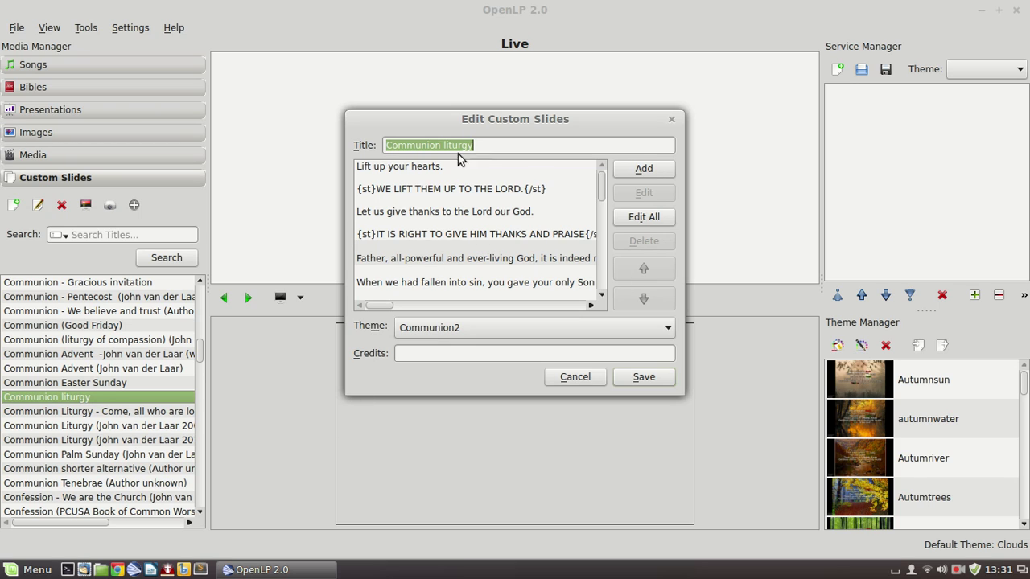
Examine the individual slides of the Communion liturgy, selecting the first few in turn.
click(536, 193)
scroll(509, 262, down, 3)
scroll(500, 245, up, 3)
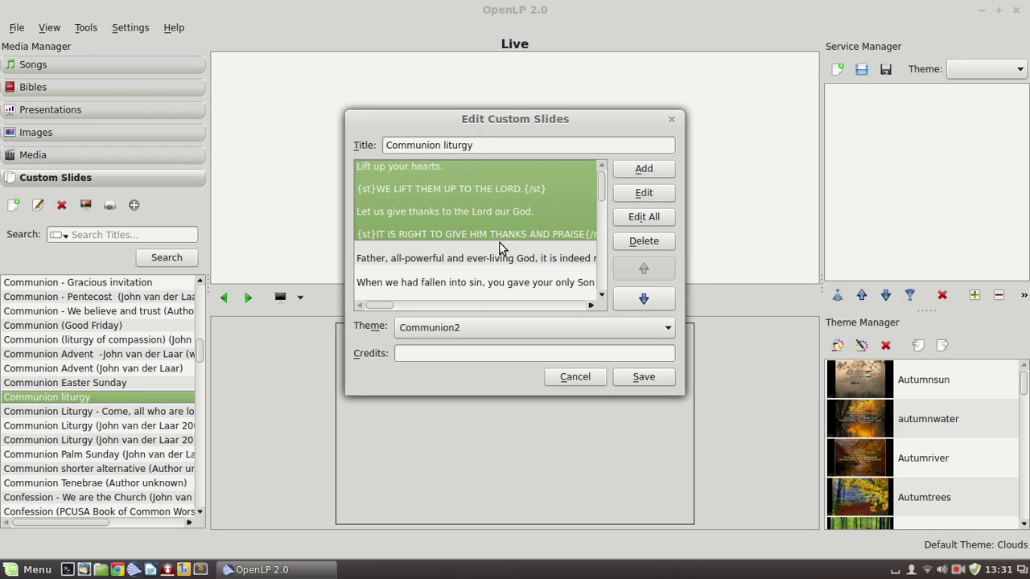
click(473, 271)
click(482, 211)
click(464, 256)
click(465, 270)
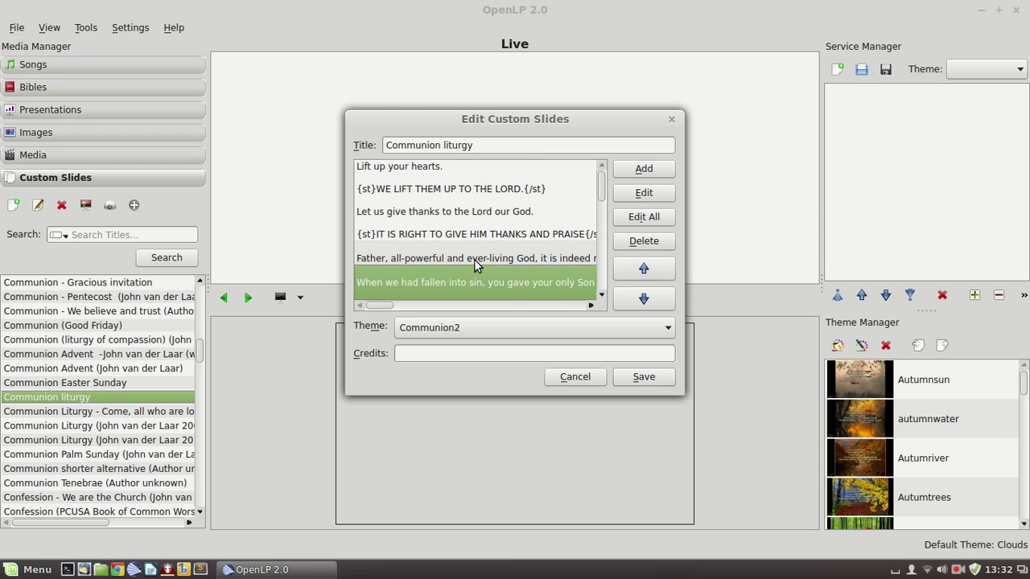
Examine the slides further down the Communion liturgy, selecting several in turn.
scroll(473, 259, down, 3)
click(475, 204)
click(472, 229)
click(473, 257)
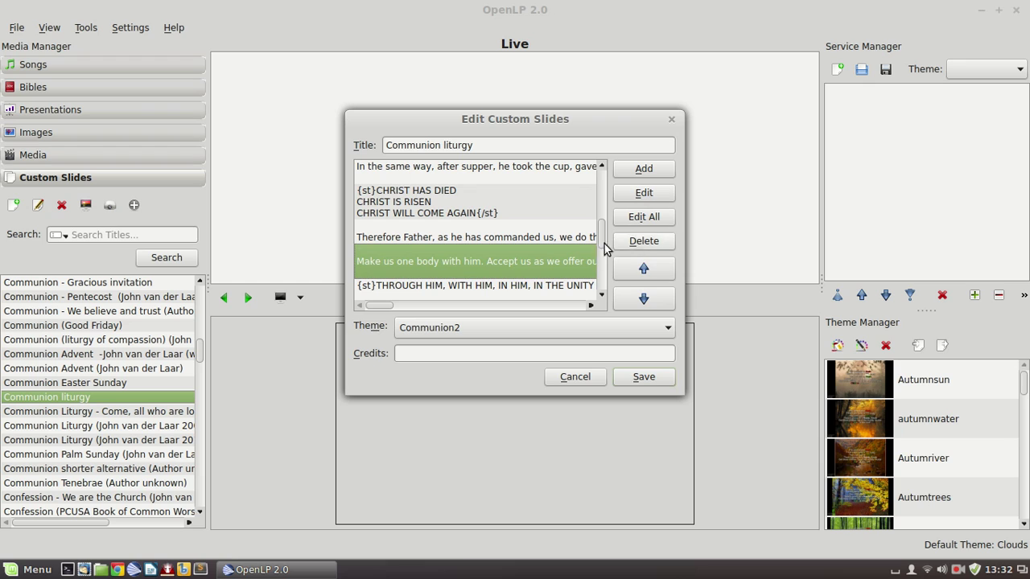
Open the first slide, "Lift up your hearts", for editing and close its text without saving.
drag(605, 243, 606, 168)
click(487, 186)
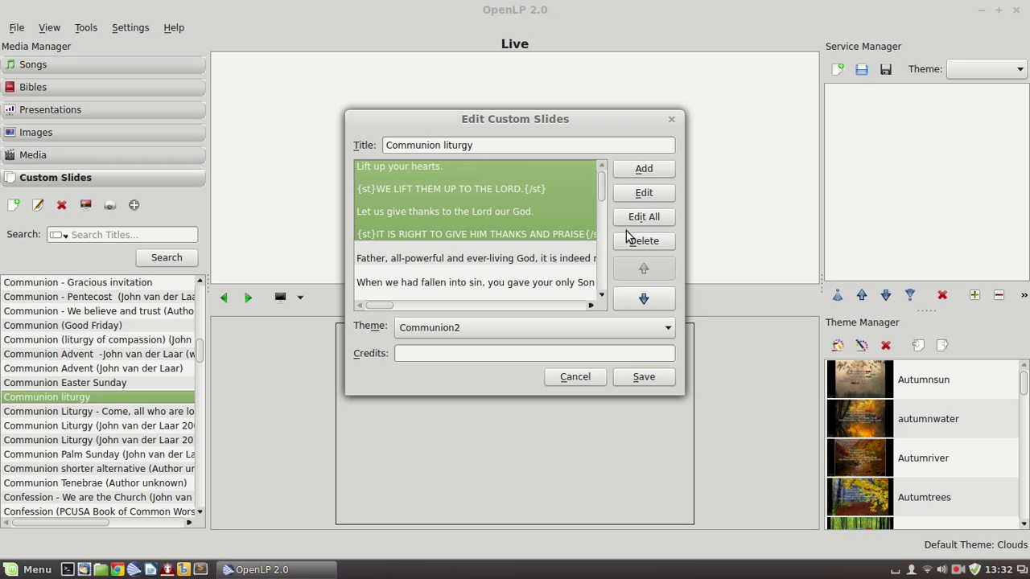
click(650, 196)
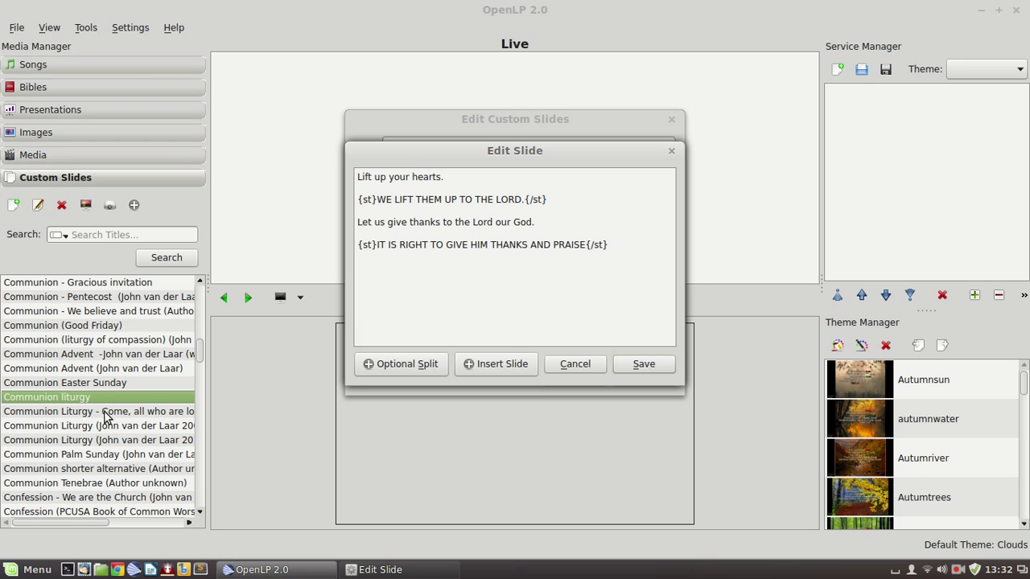
click(584, 364)
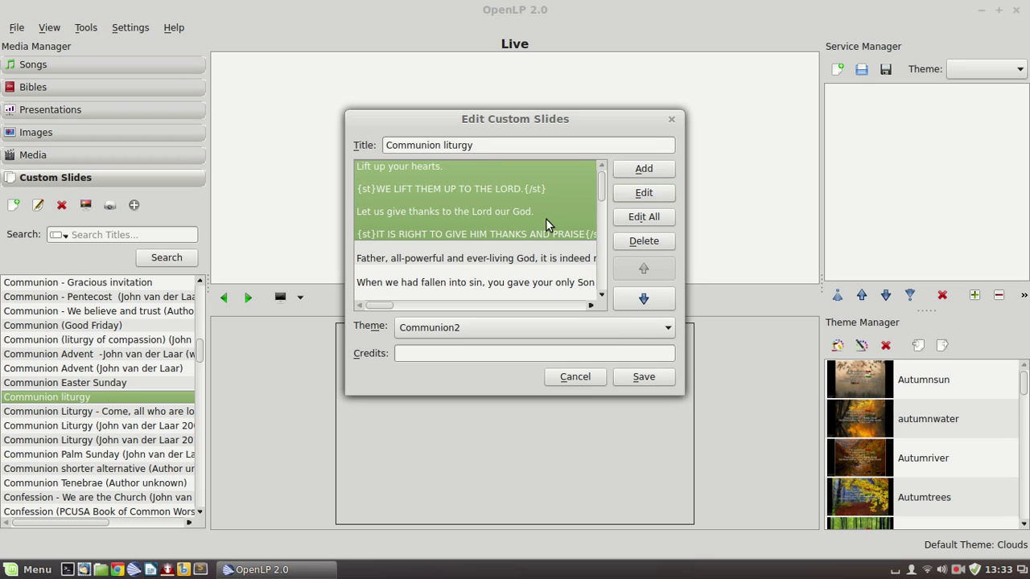
Open all slides of the Communion liturgy for editing together and read through the combined text and its slide separators.
scroll(546, 218, down, 5)
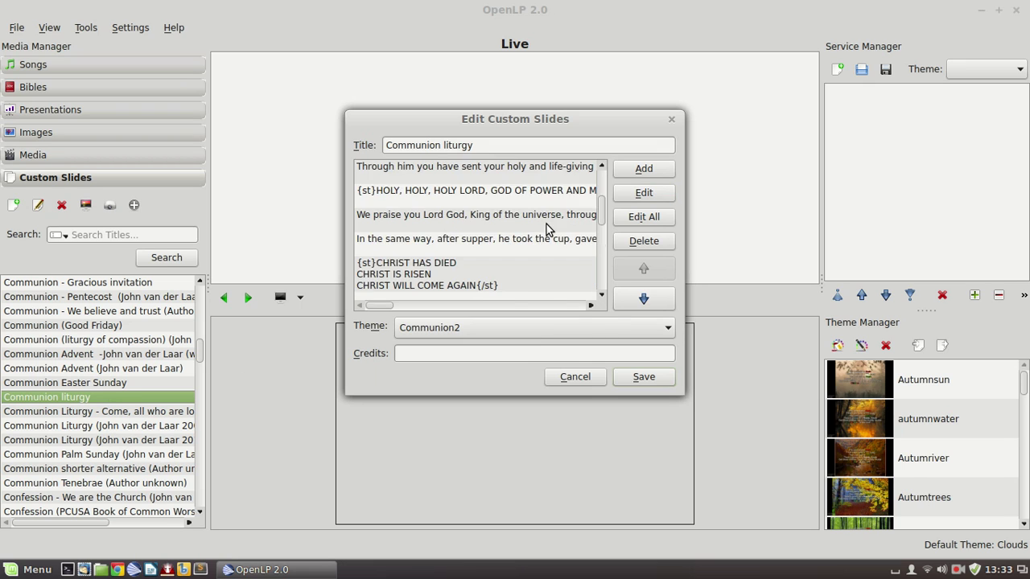
click(649, 220)
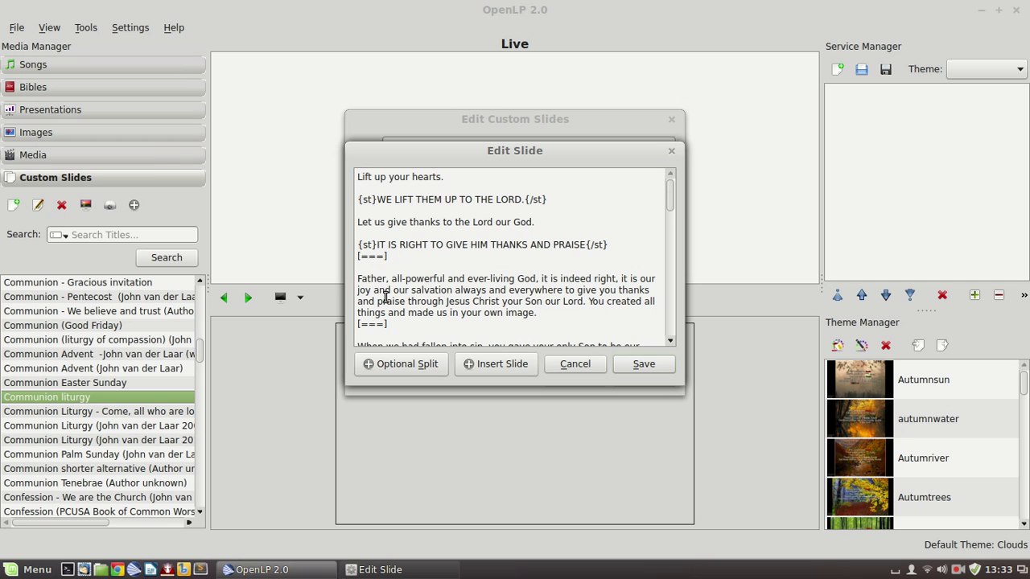
scroll(386, 299, down, 4)
scroll(386, 299, down, 18)
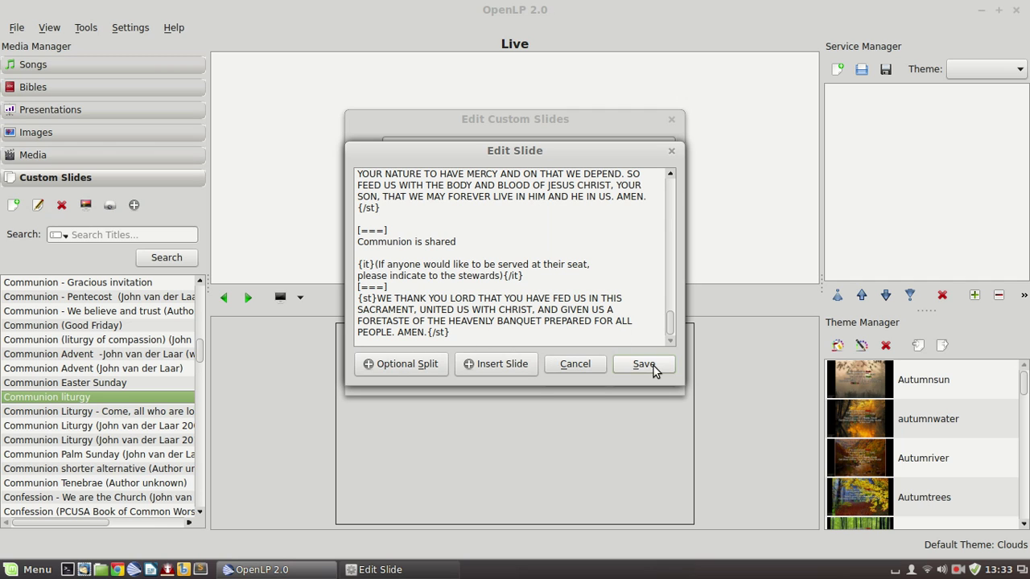
scroll(547, 314, up, 15)
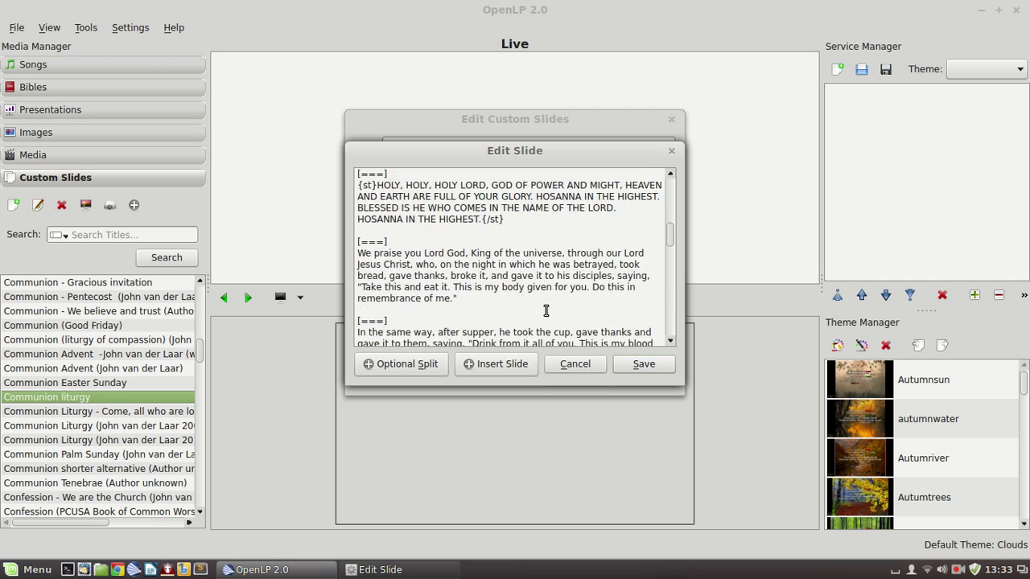
scroll(545, 311, up, 5)
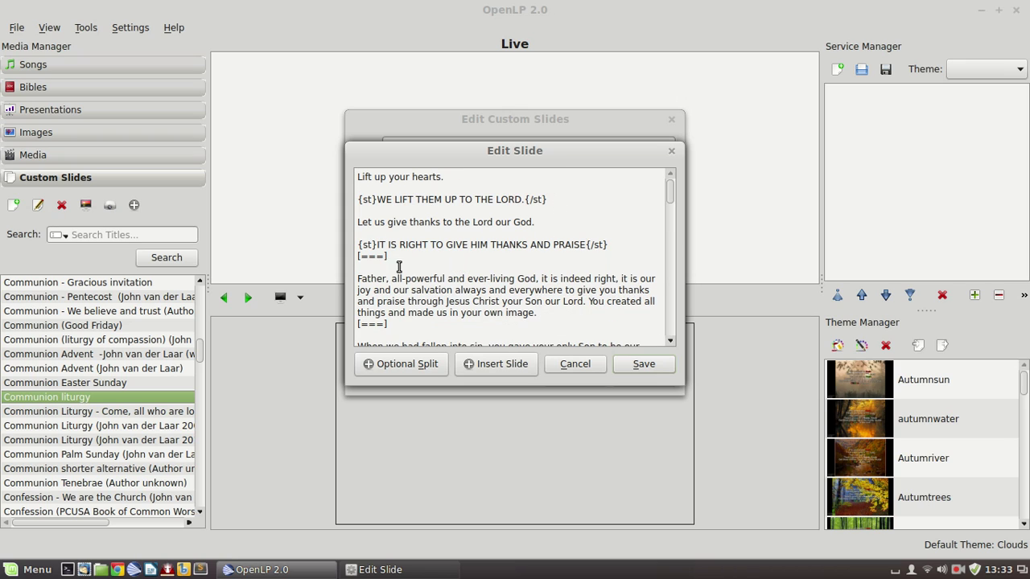
Split the second slide before "You created all things" by inserting a [===] slide separator on its own line.
click(588, 303)
key(Return)
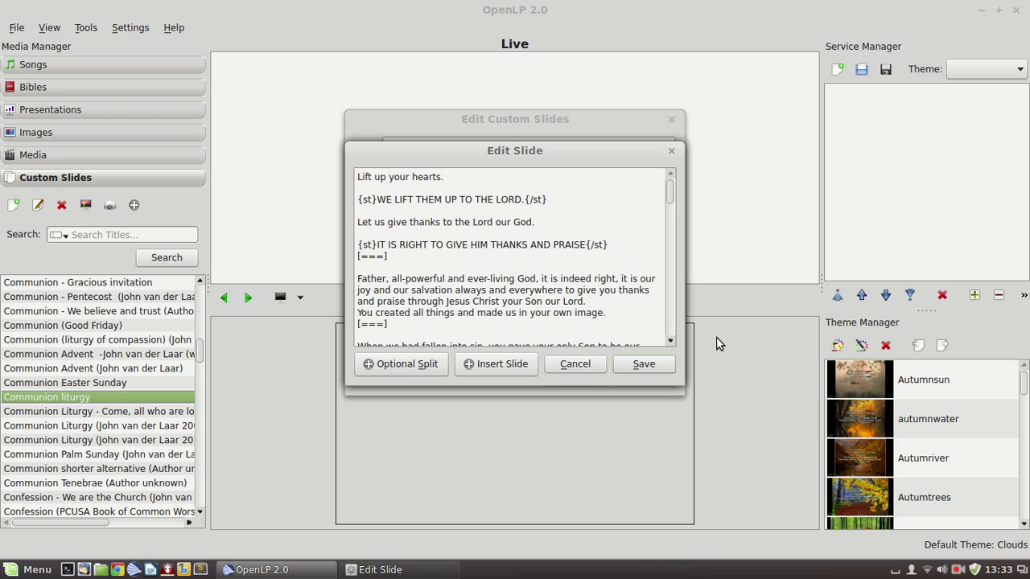
click(484, 364)
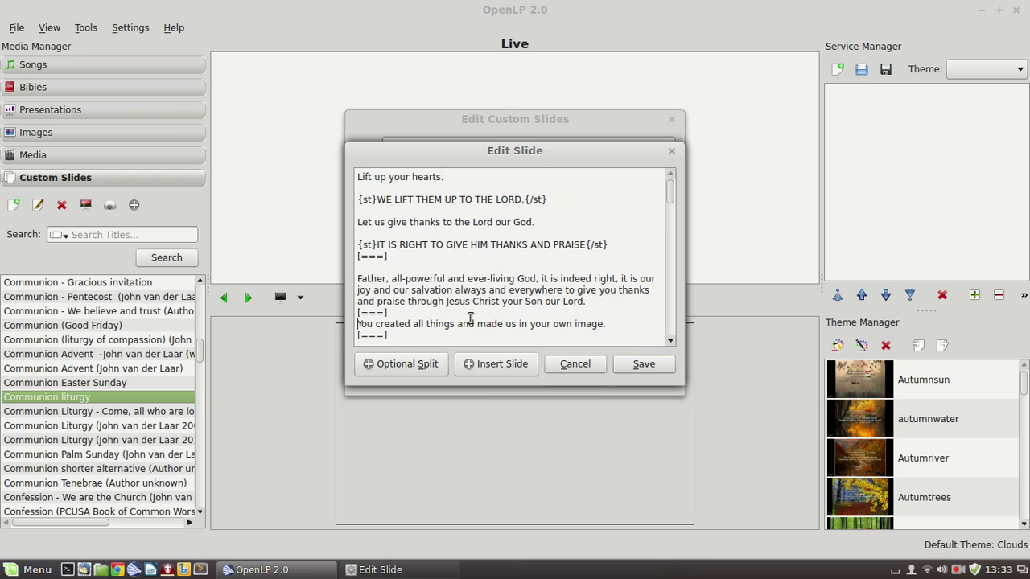
Remove the added [===] separator and rejoin "You created all things" with the preceding sentence.
key(shift+Home)
key(Left)
key(shift+End)
key(BackSpace)
key(BackSpace)
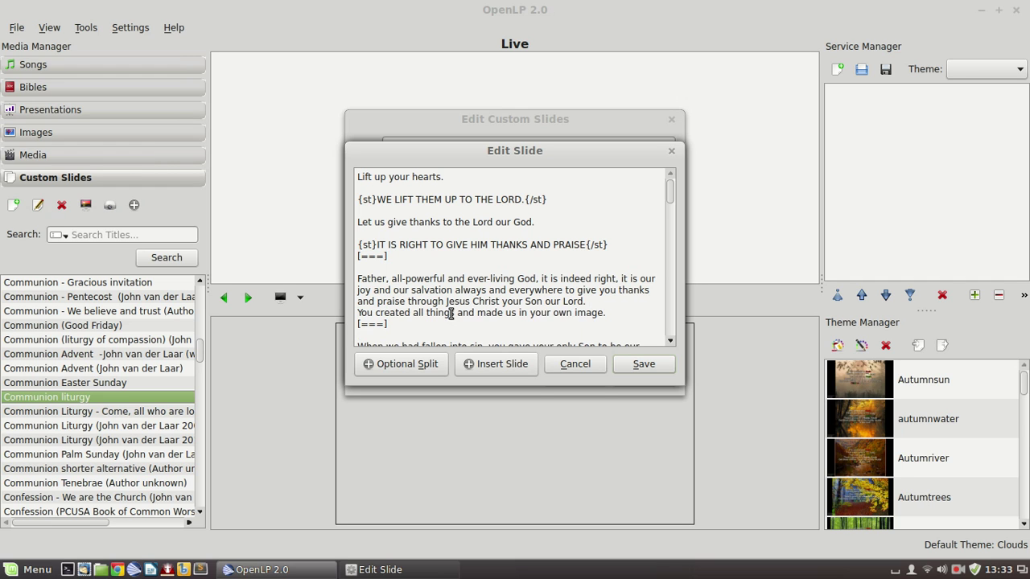
key(Delete)
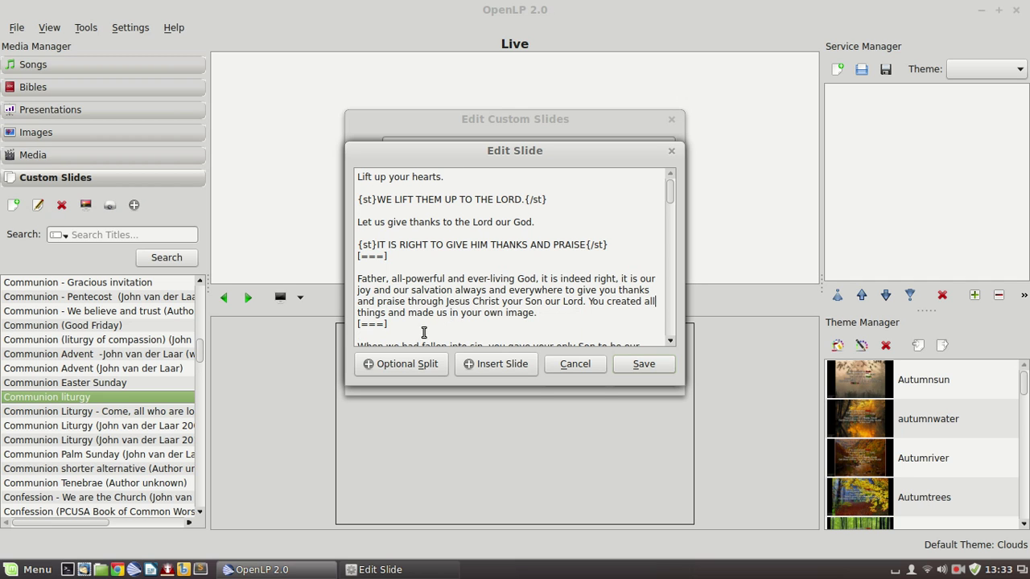
Check the end of the combined slide text and close the Communion liturgy without saving.
scroll(451, 314, down, 15)
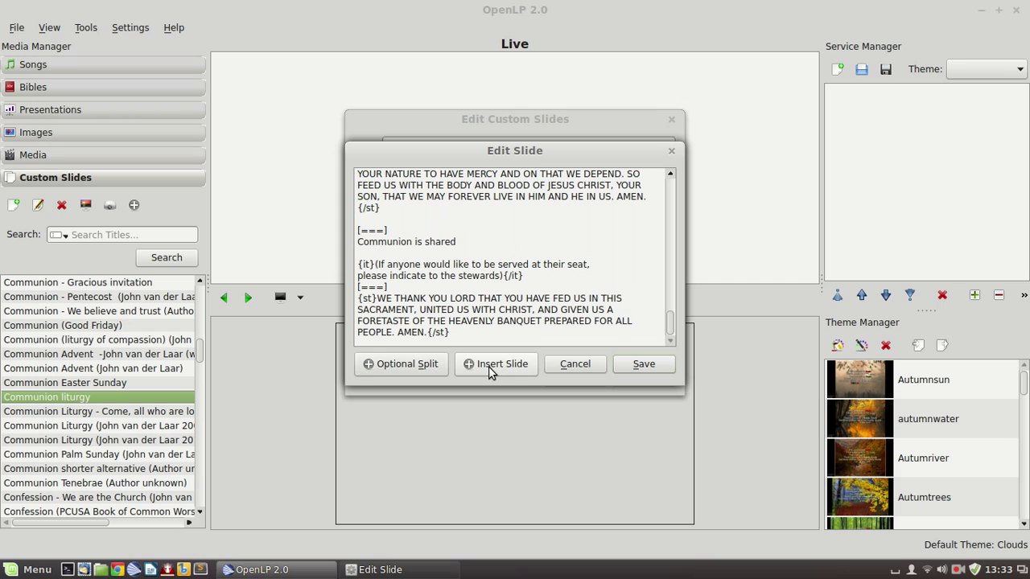
click(574, 365)
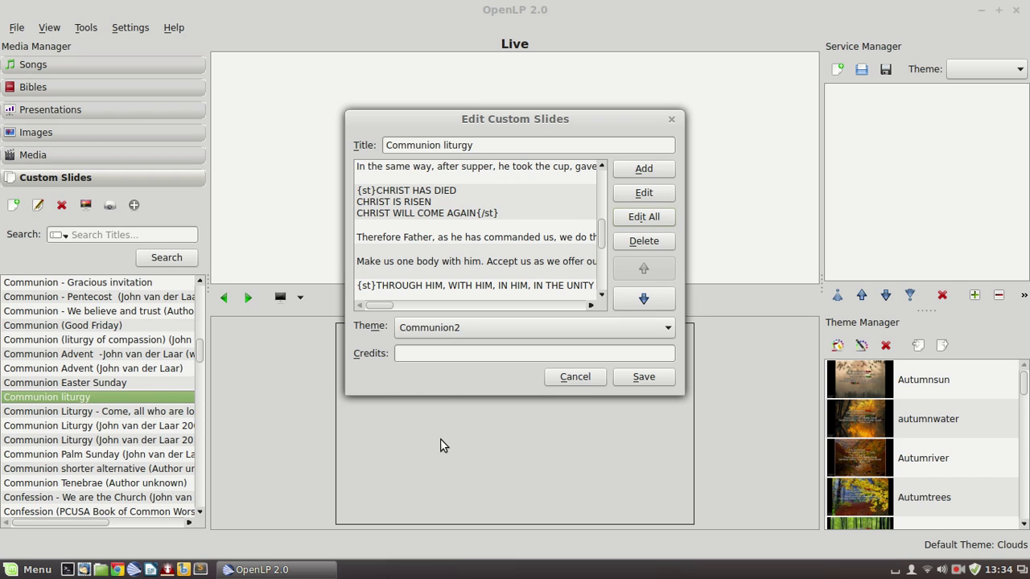
click(588, 376)
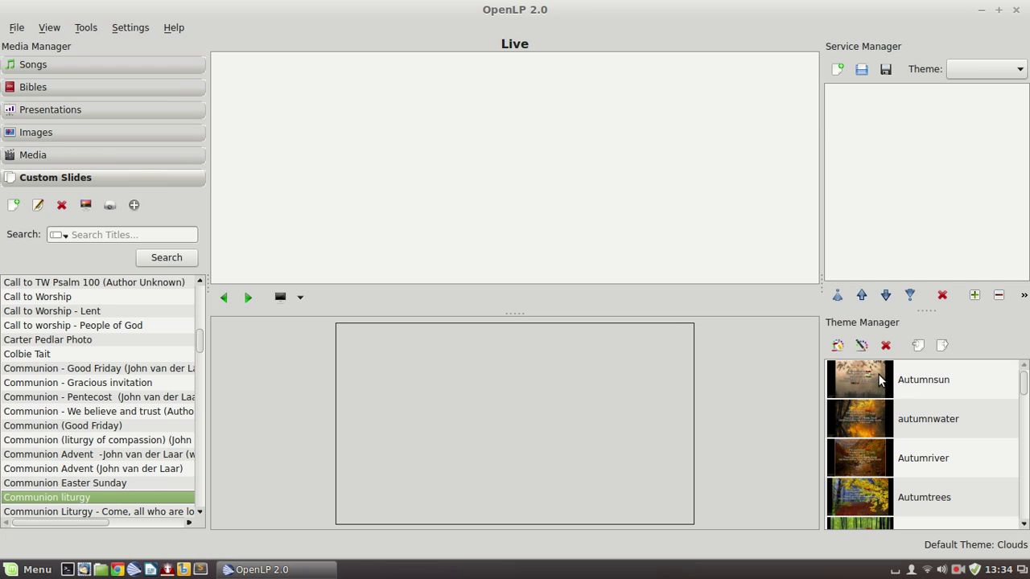
Browse the available themes and select the FlamingStar theme.
scroll(957, 438, down, 5)
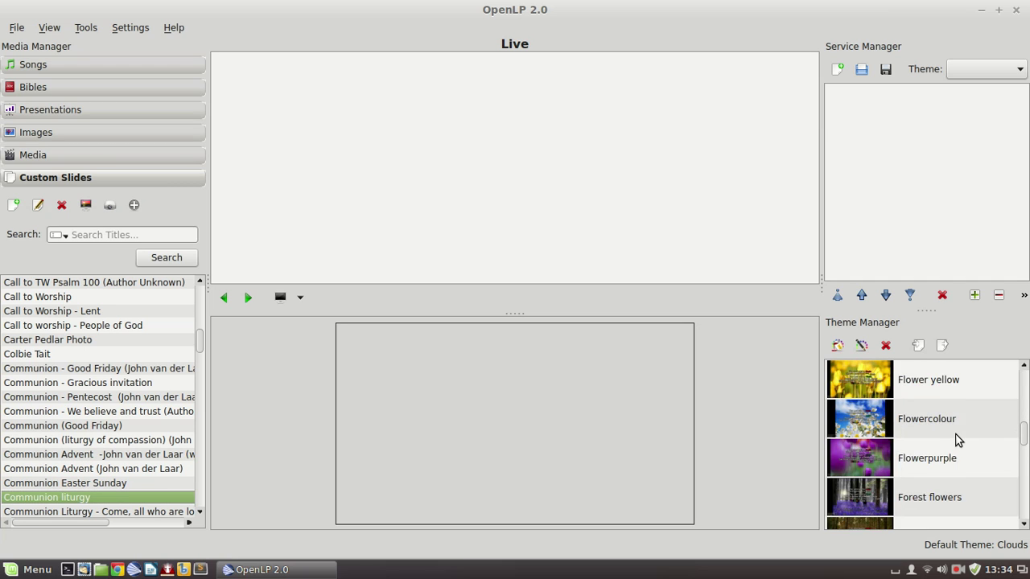
scroll(957, 438, down, 3)
scroll(957, 438, up, 3)
scroll(1006, 479, up, 3)
scroll(999, 478, down, 1)
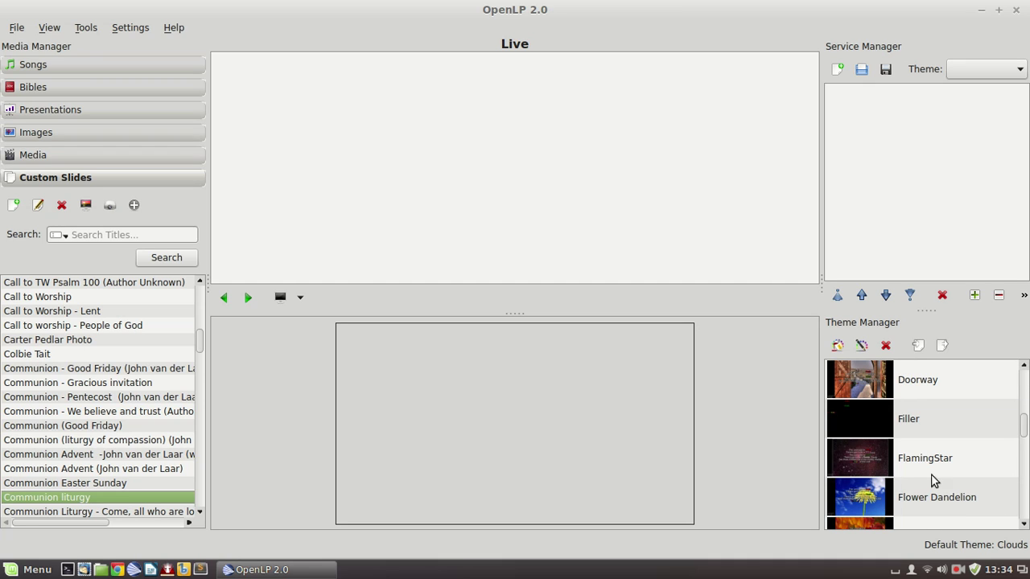
click(871, 460)
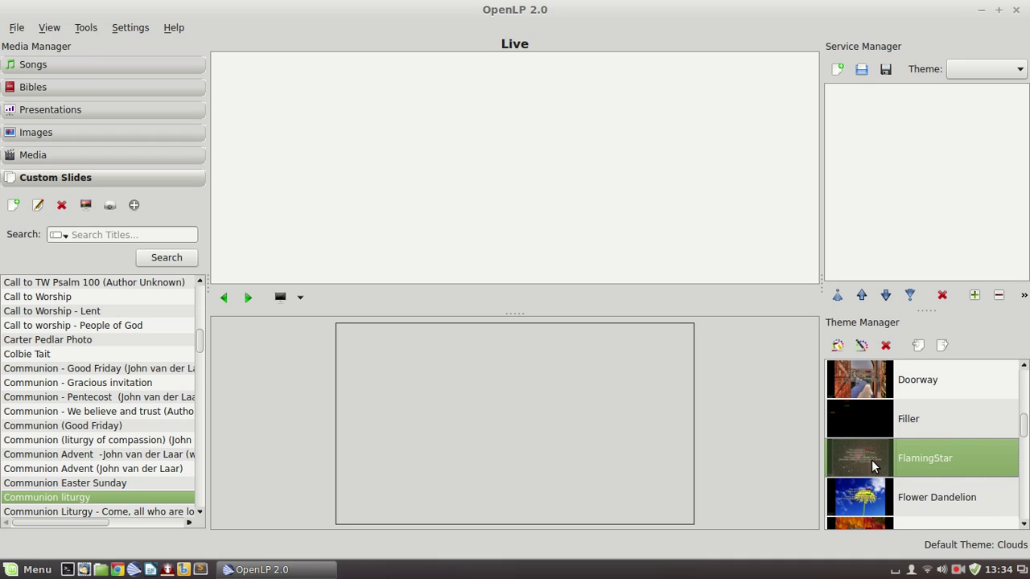
Show the song library and open the FlamingStar theme for editing at its background settings.
click(42, 66)
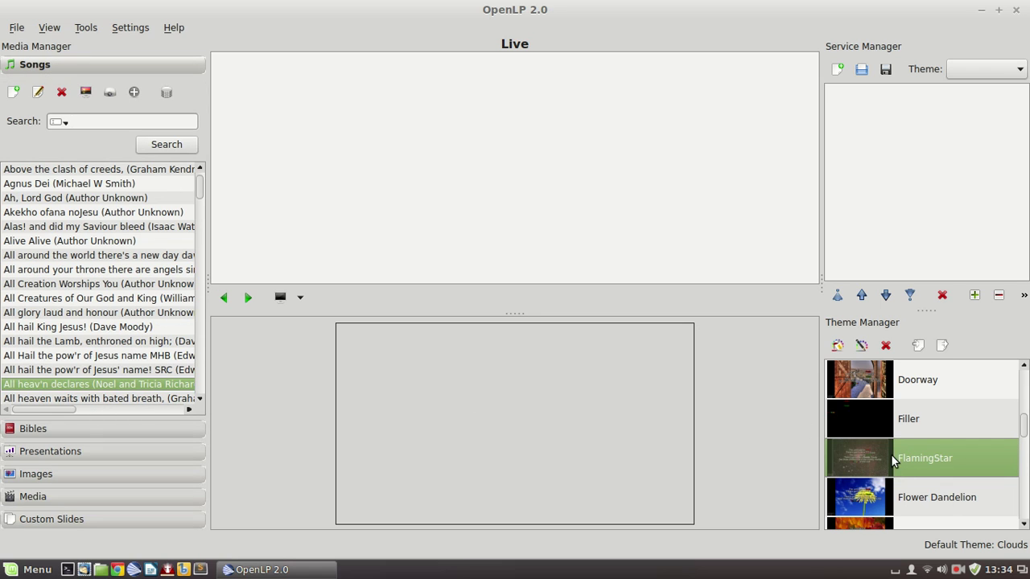
right_click(956, 456)
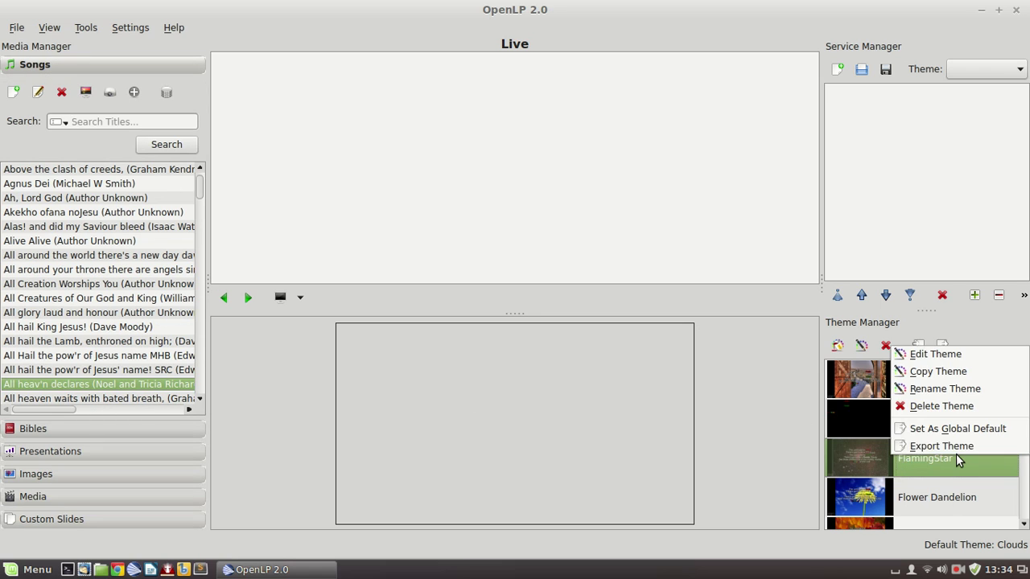
click(952, 353)
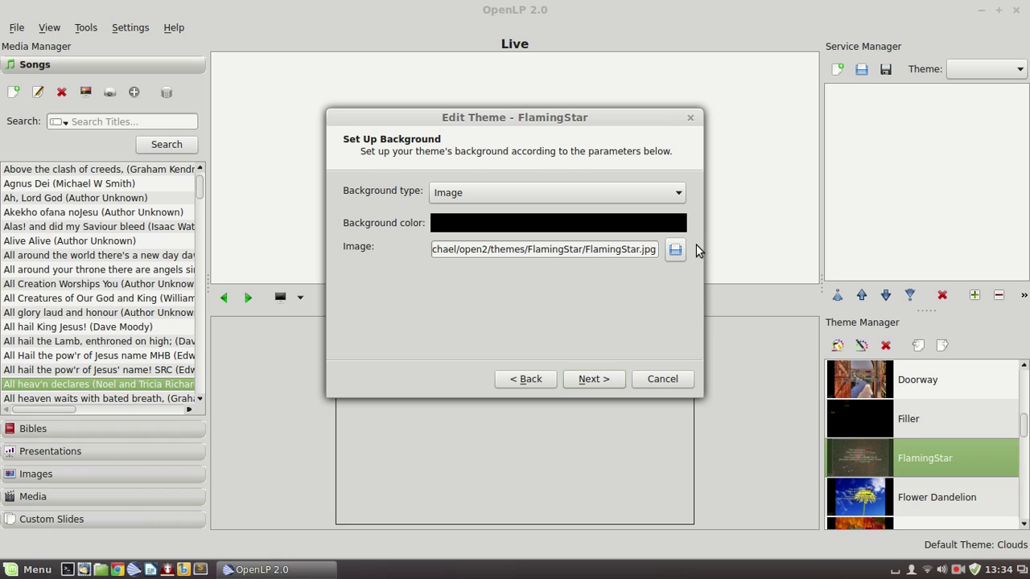
Examine the background types available for the FlamingStar theme, leaving the selection on Image.
click(531, 193)
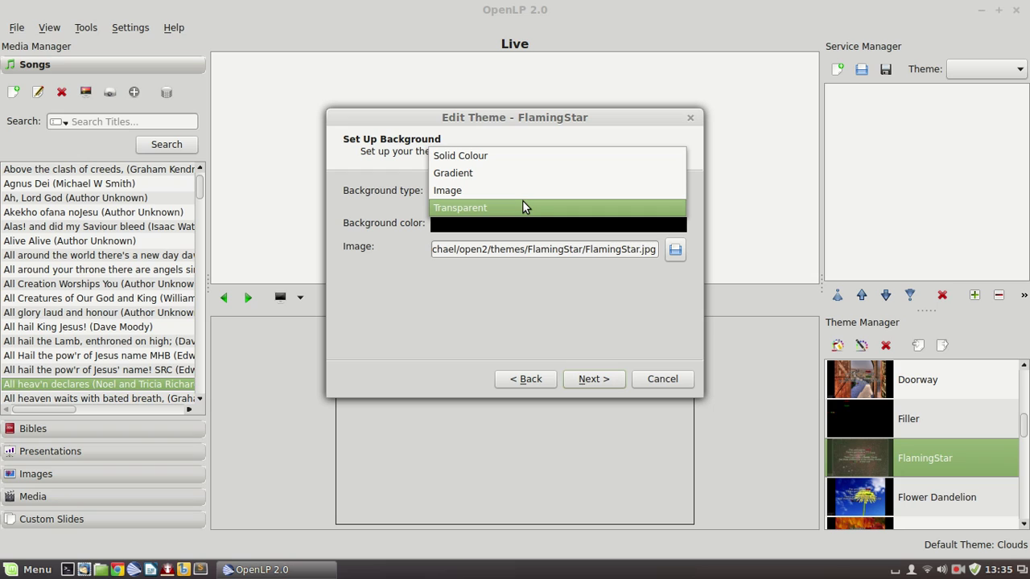
click(385, 357)
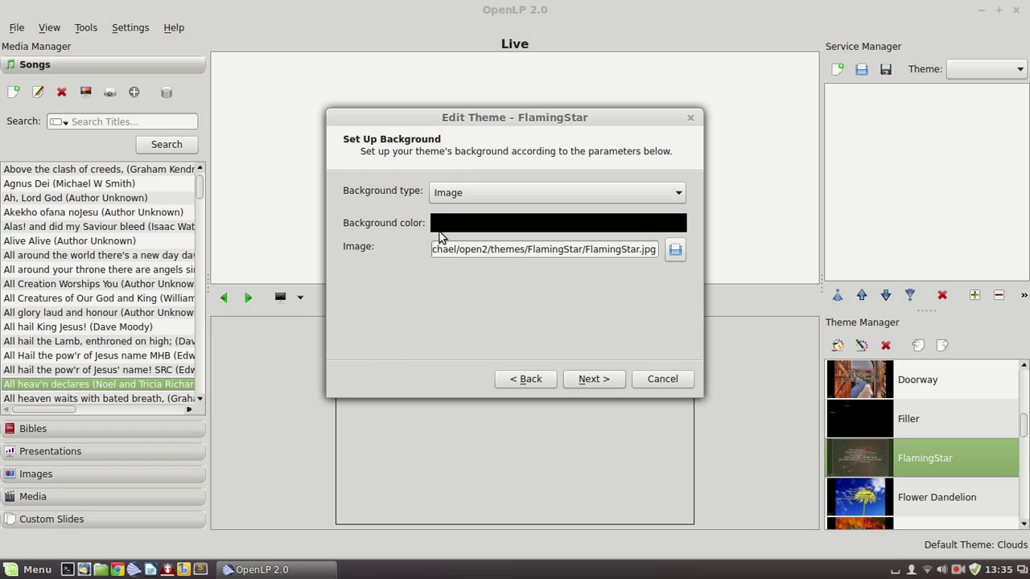
click(476, 186)
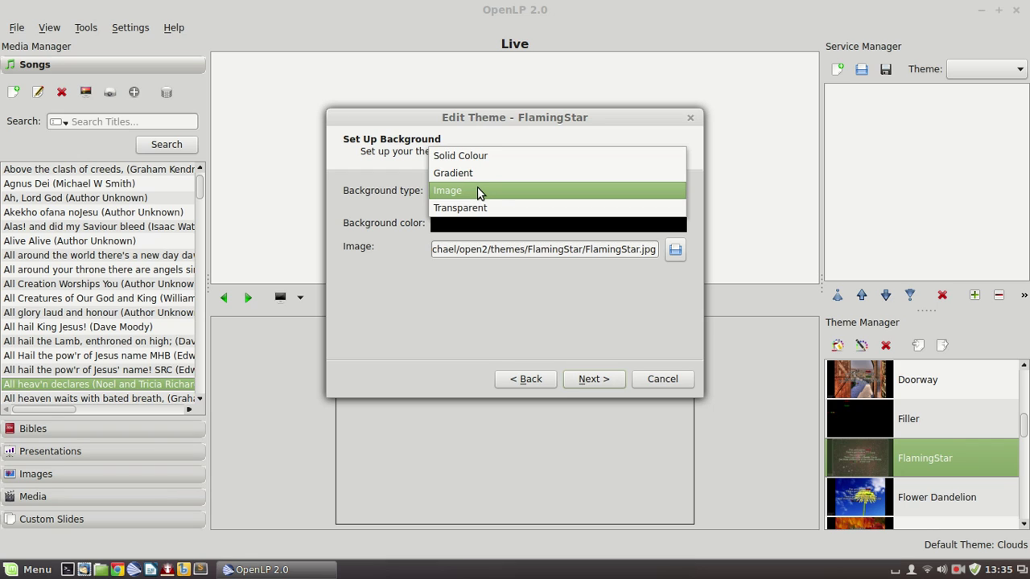
click(468, 304)
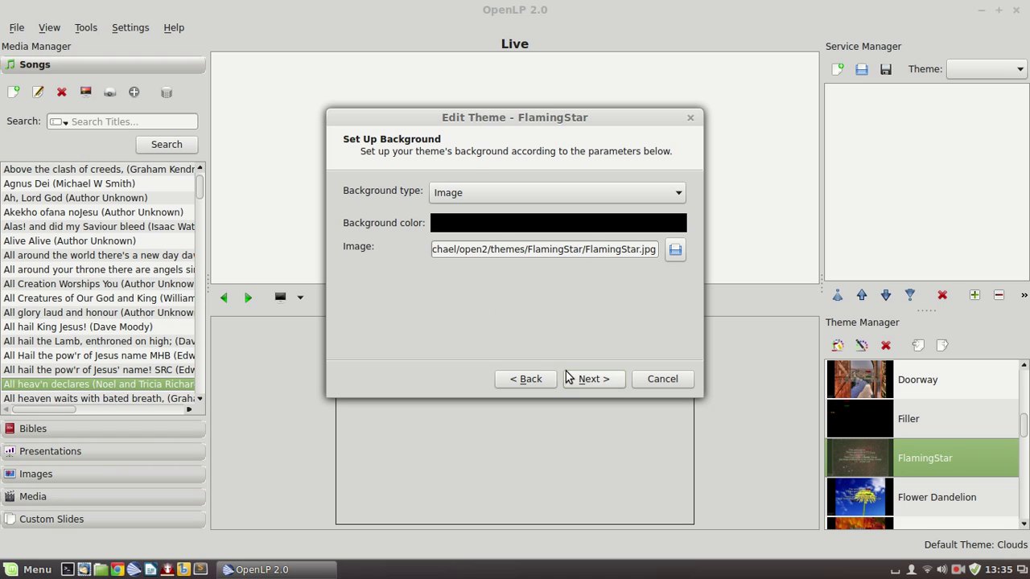
Review the theme's main font, footer font, text formatting, output area and preview pages, and close the wizard without saving.
click(607, 379)
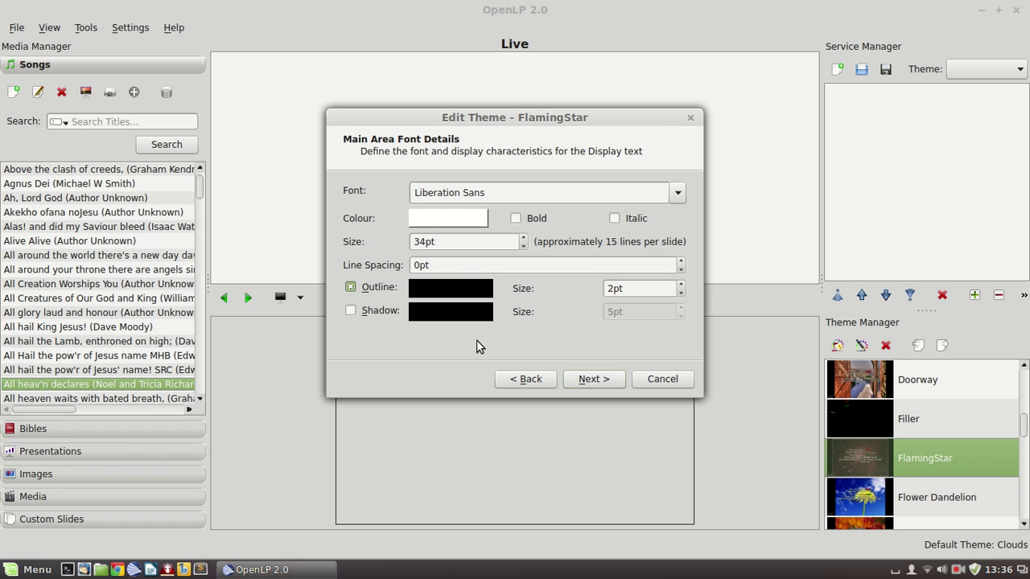
click(598, 380)
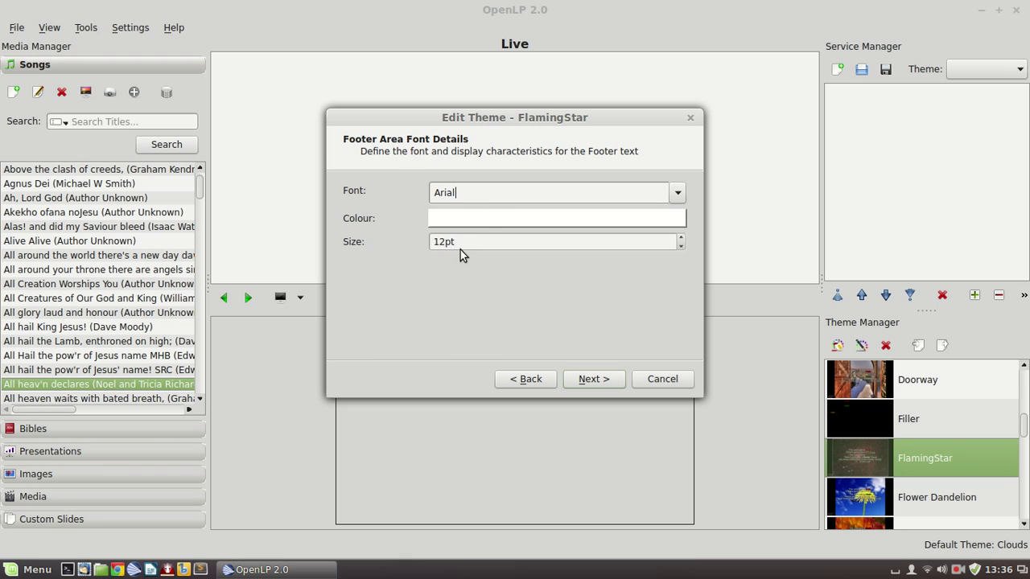
click(600, 384)
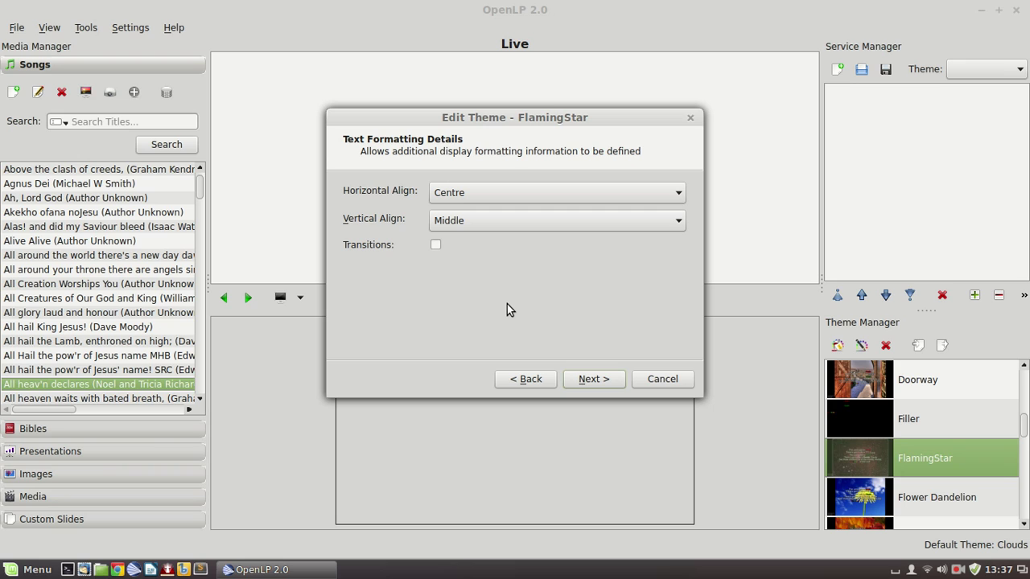
click(592, 379)
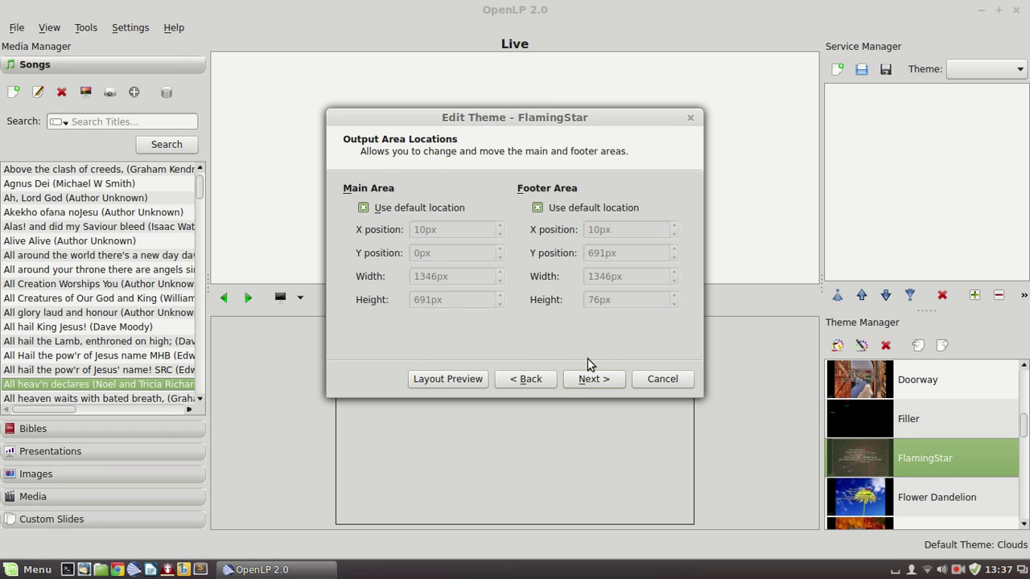
click(596, 382)
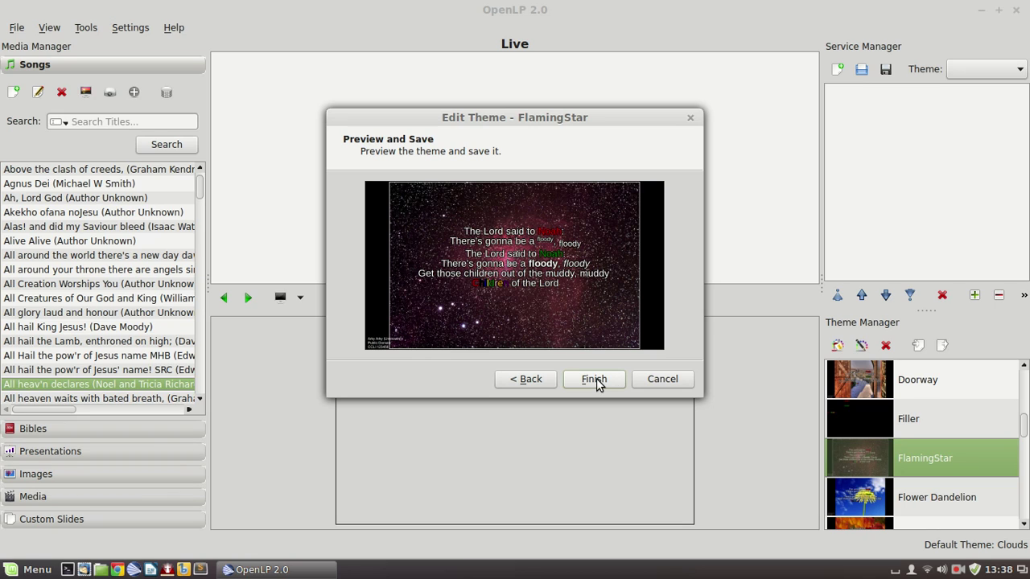
click(663, 380)
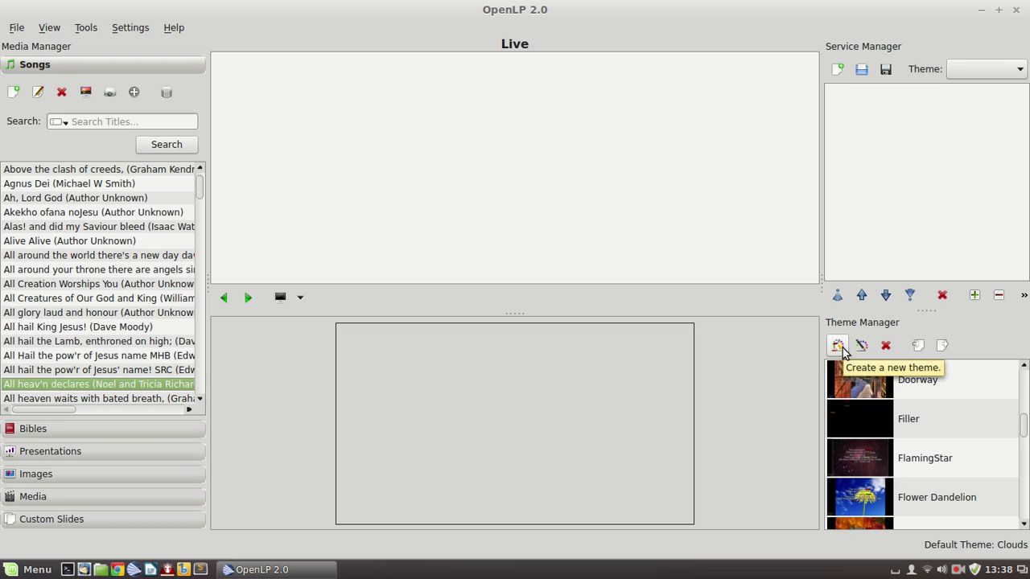
Look at the actions offered for the Doorway theme, such as copying it, and dismiss them.
right_click(871, 380)
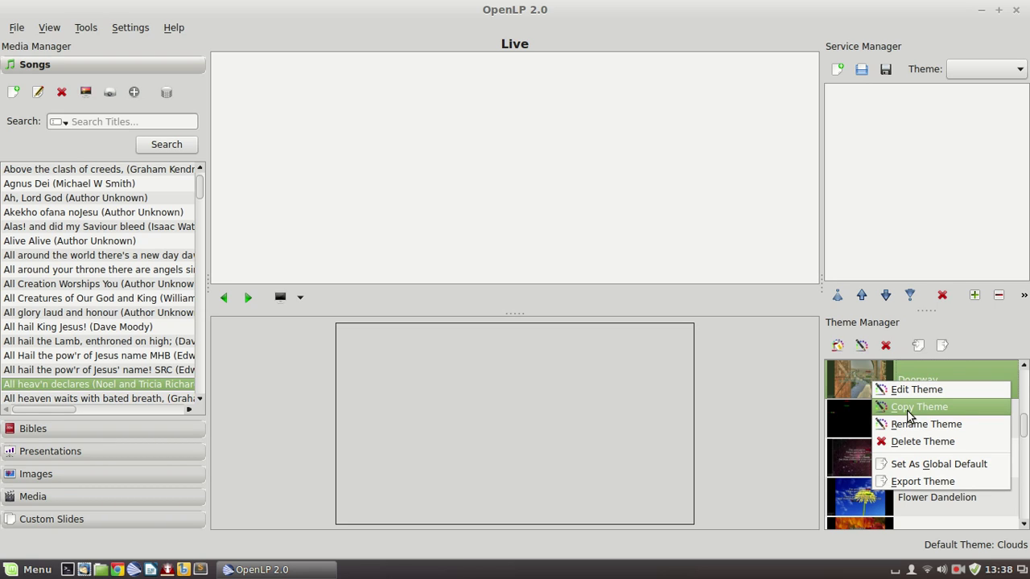
click(761, 389)
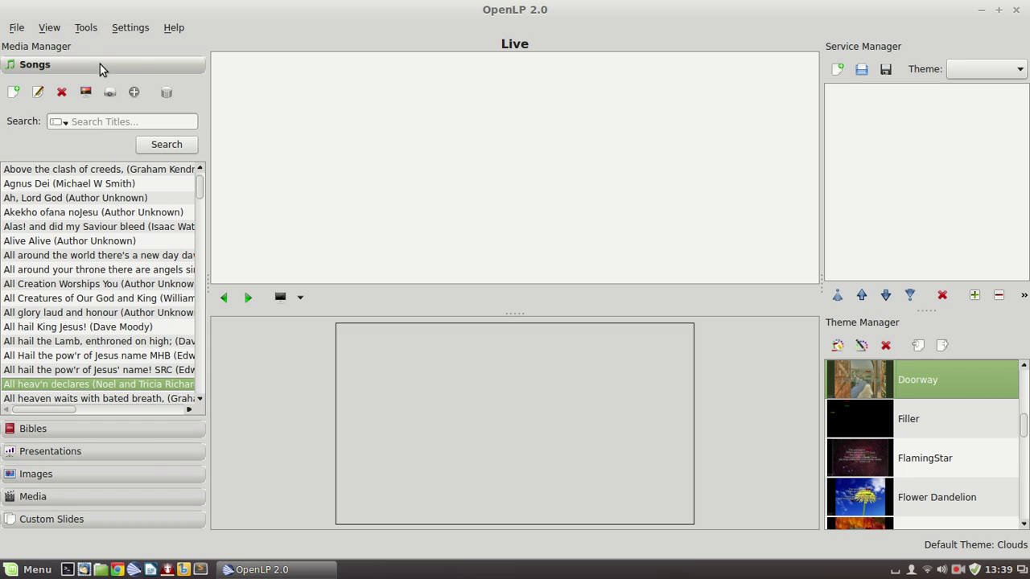
Review the full list of configurable formatting tags, from the colour tags to Break, and close it without changes.
click(130, 28)
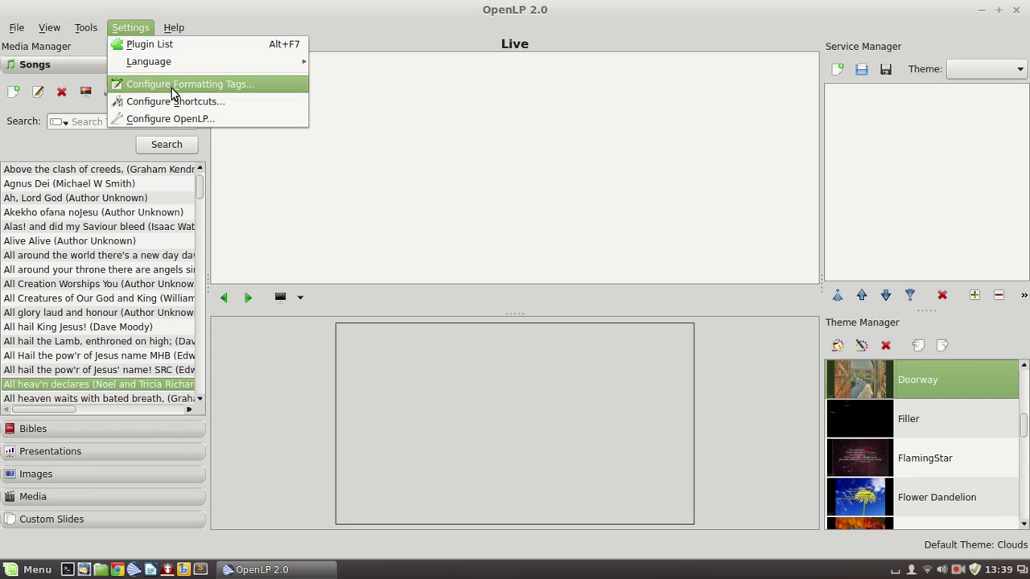
click(236, 85)
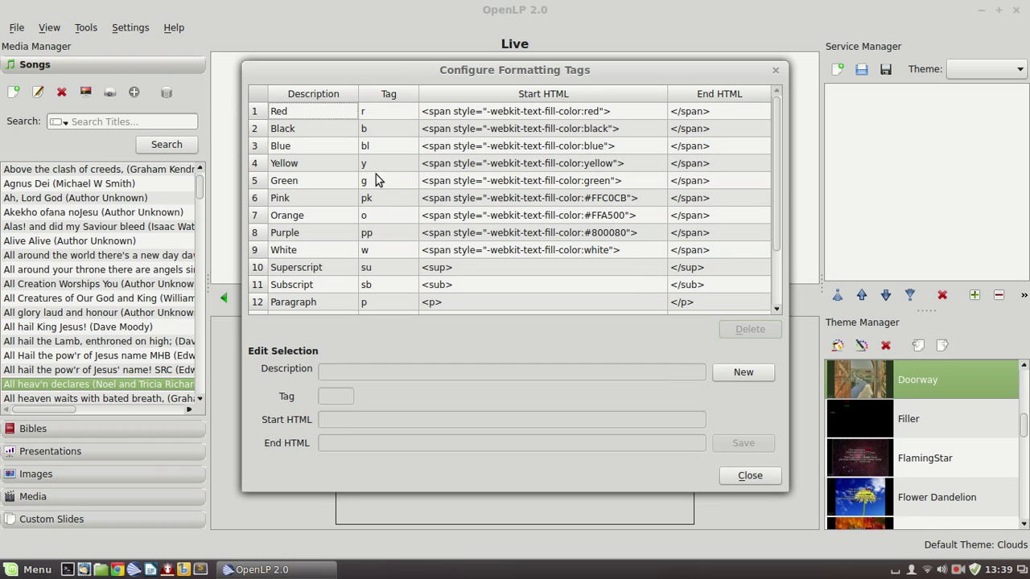
scroll(382, 302, down, 2)
scroll(429, 211, down, 2)
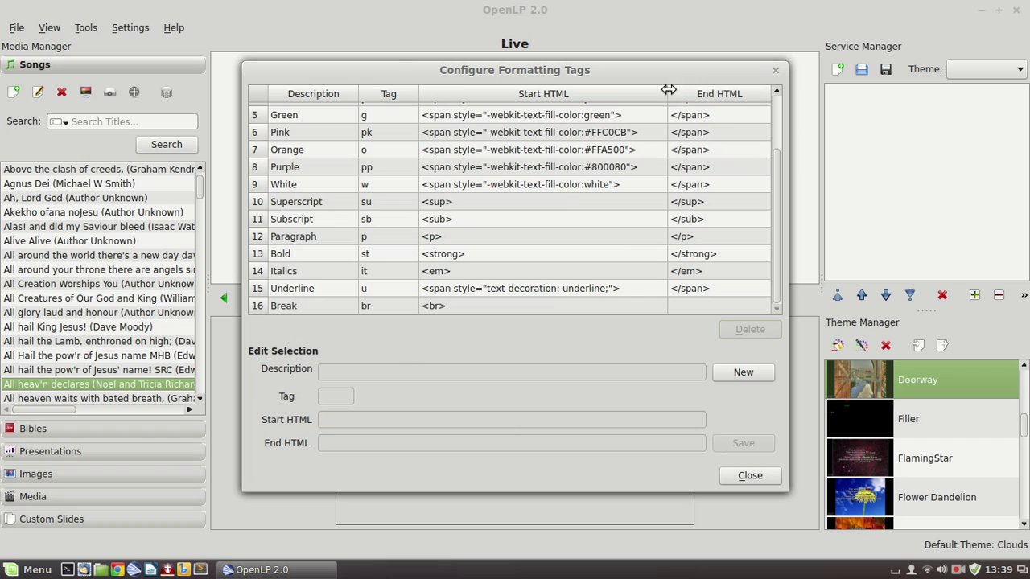
click(748, 475)
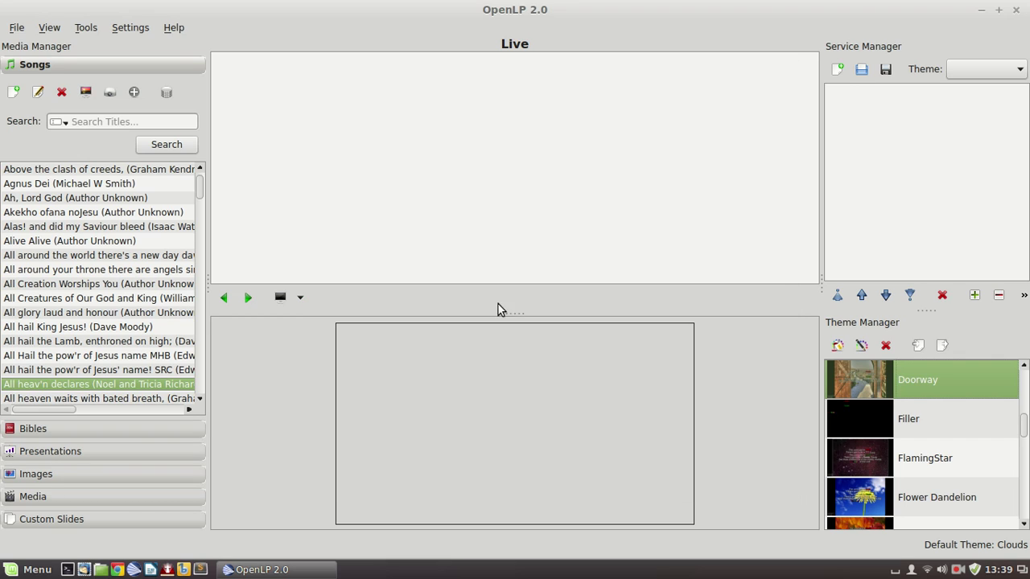
Review the General, Themes, Advanced and Bibles pages of the program configuration, and cancel without changing anything.
click(137, 28)
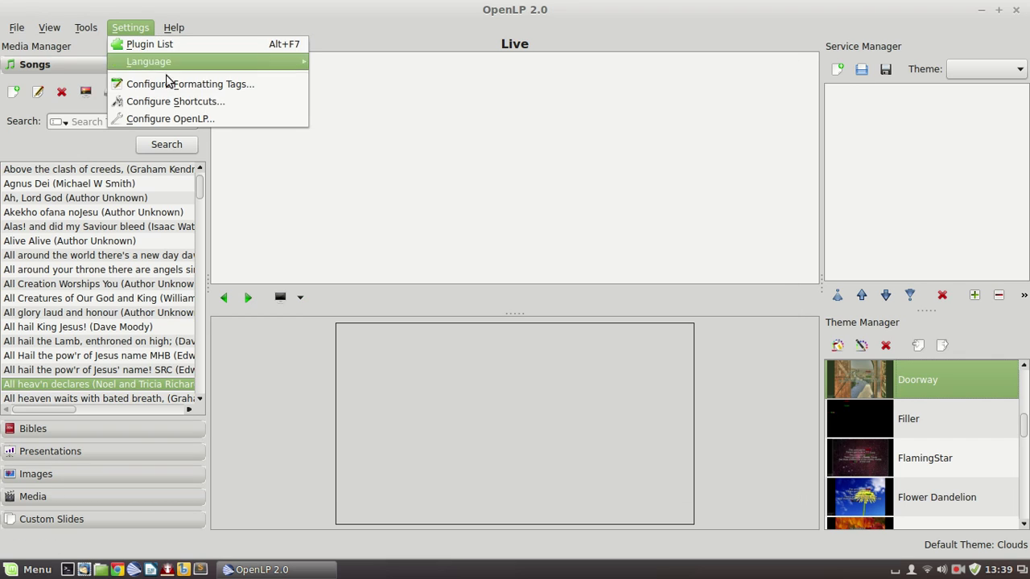
click(183, 118)
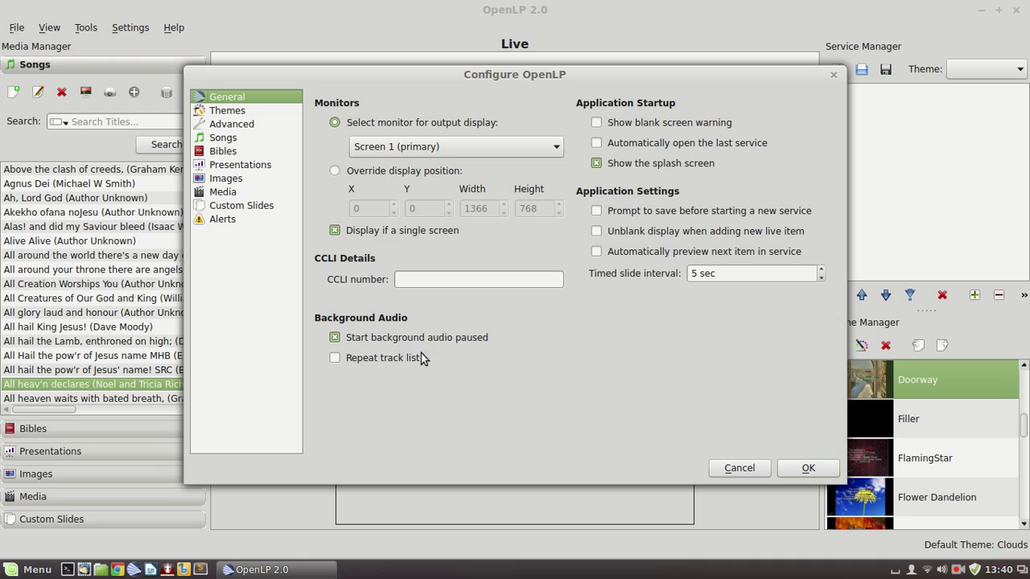
click(256, 112)
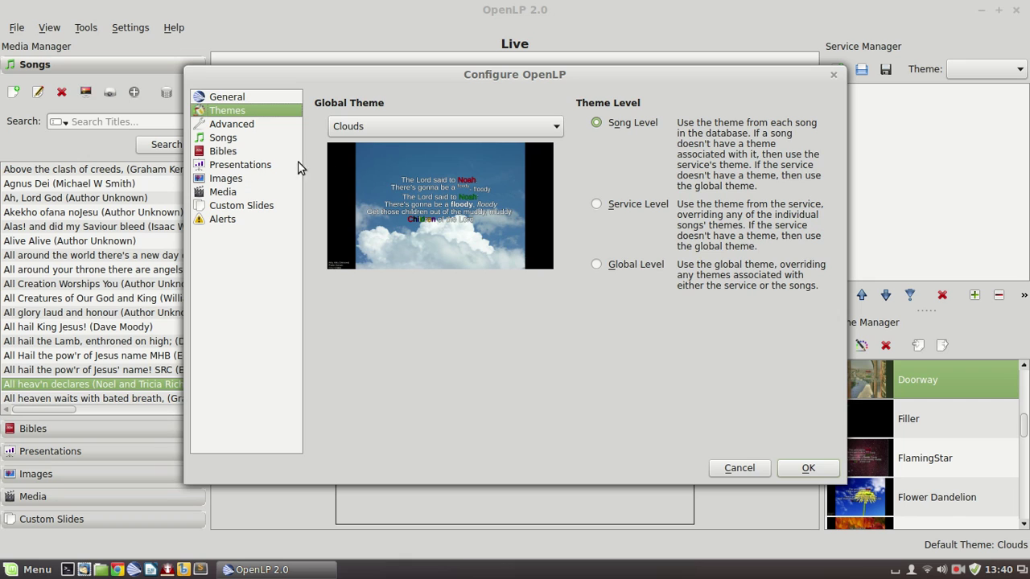
click(241, 125)
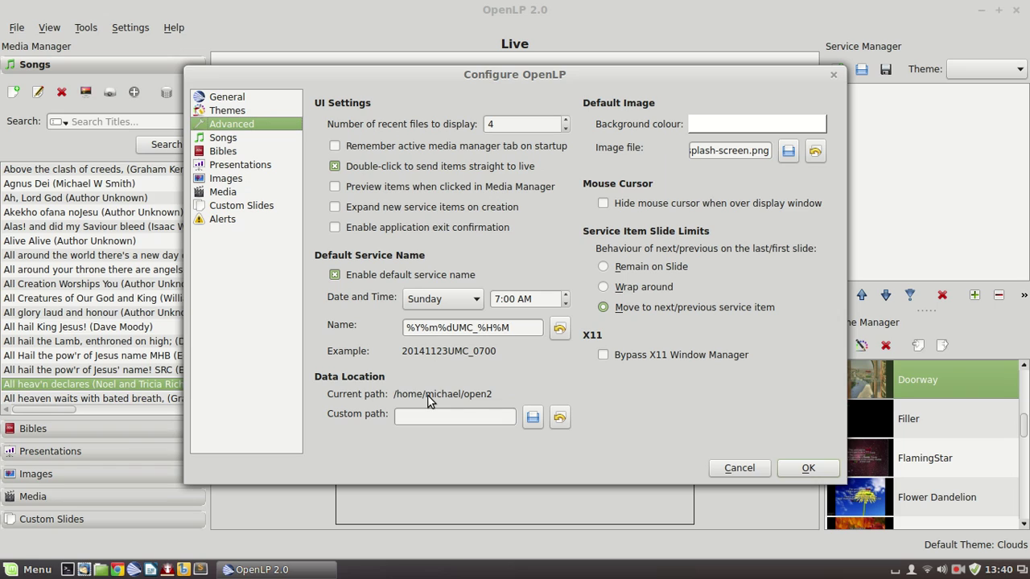
click(267, 151)
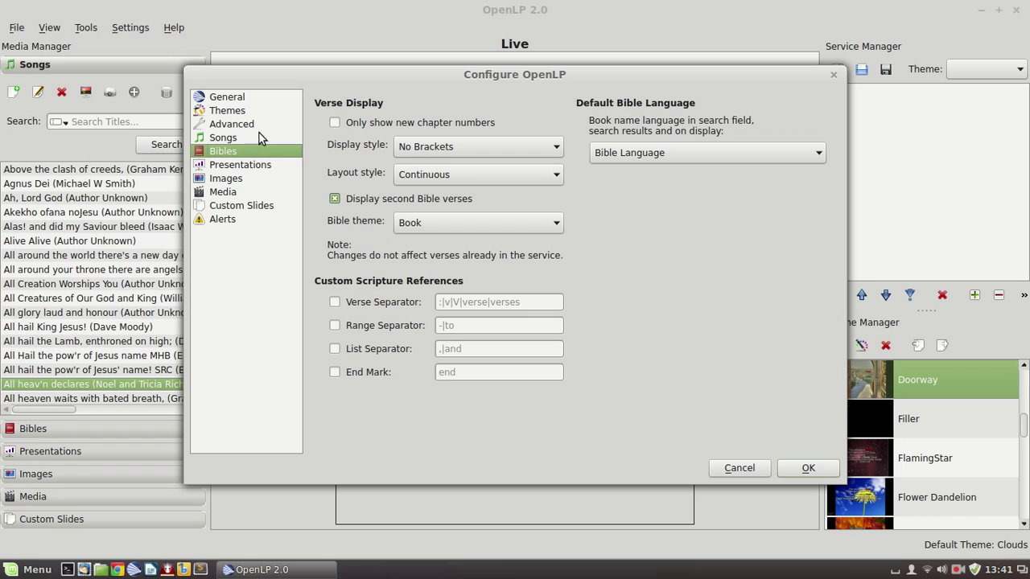
click(729, 468)
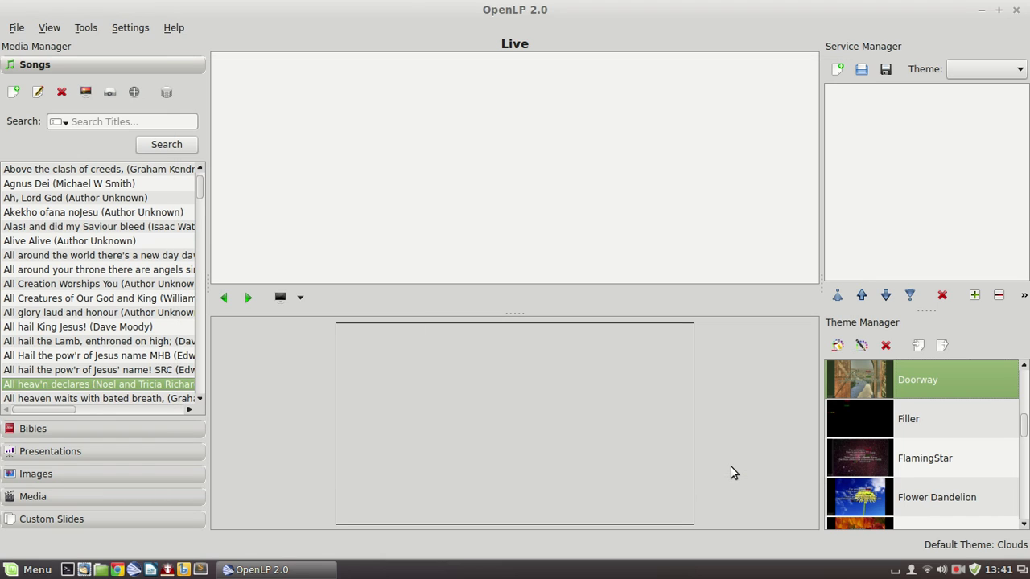